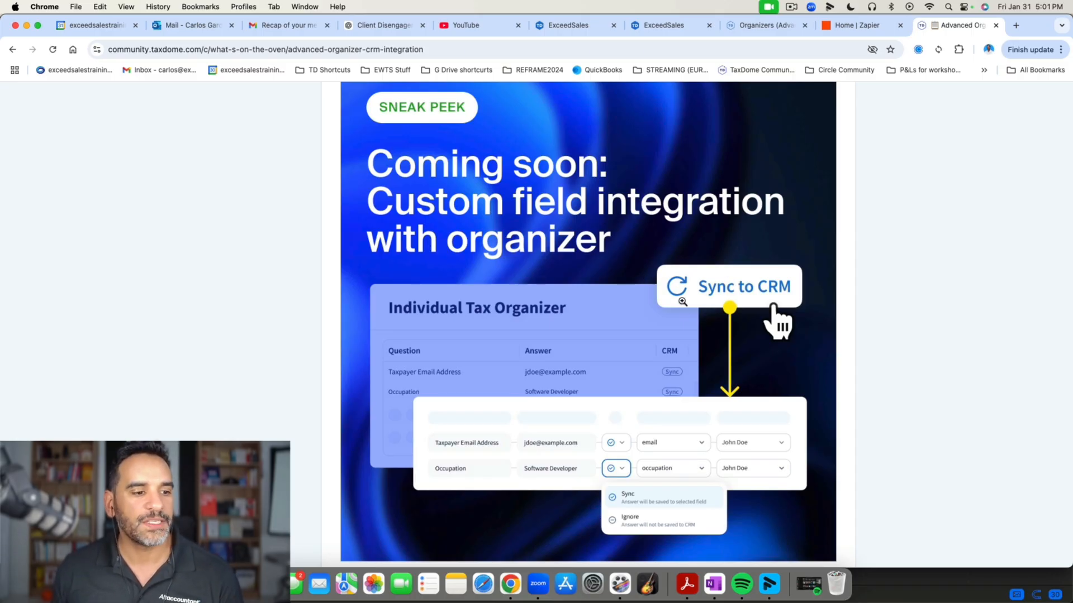
# Read through the Advanced Organizer-CRM Integration announcement, including its update note and the list of features.
pyautogui.scroll(-2, 683, 302)
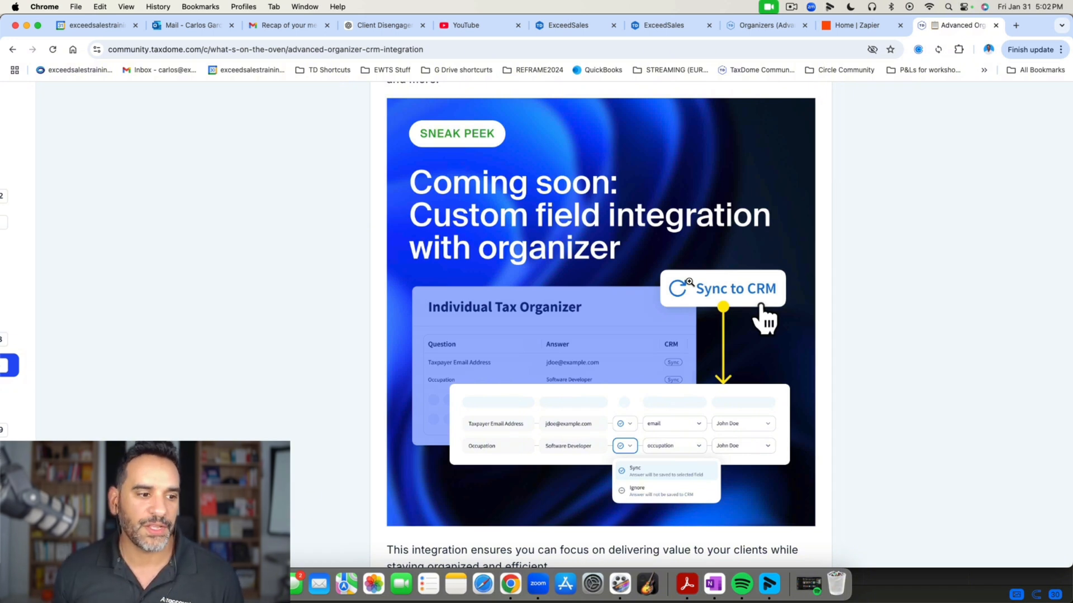
pyautogui.scroll(5, 740, 227)
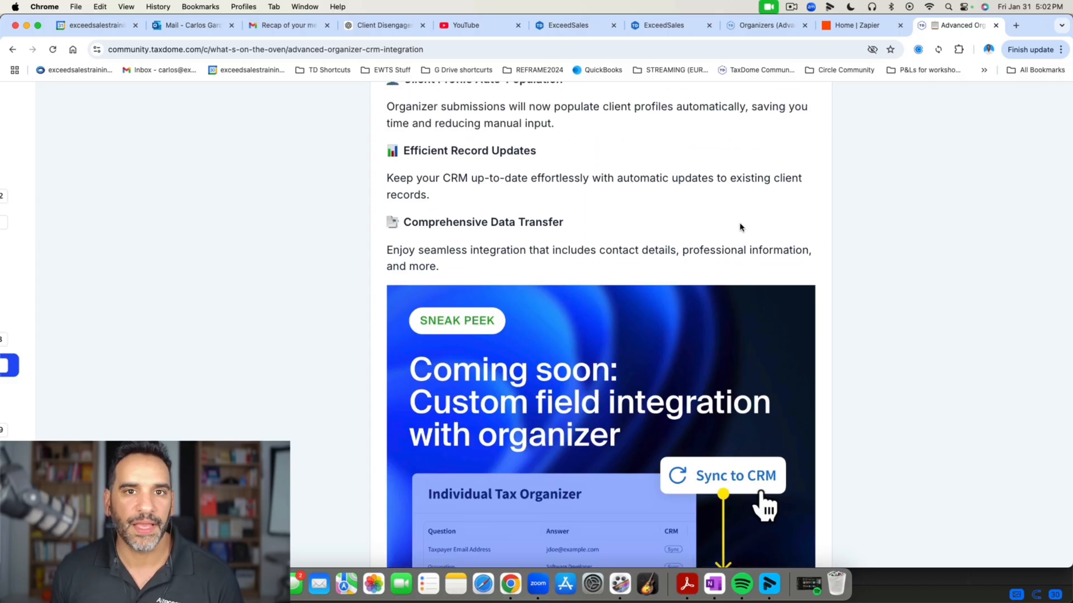
pyautogui.scroll(8, 740, 226)
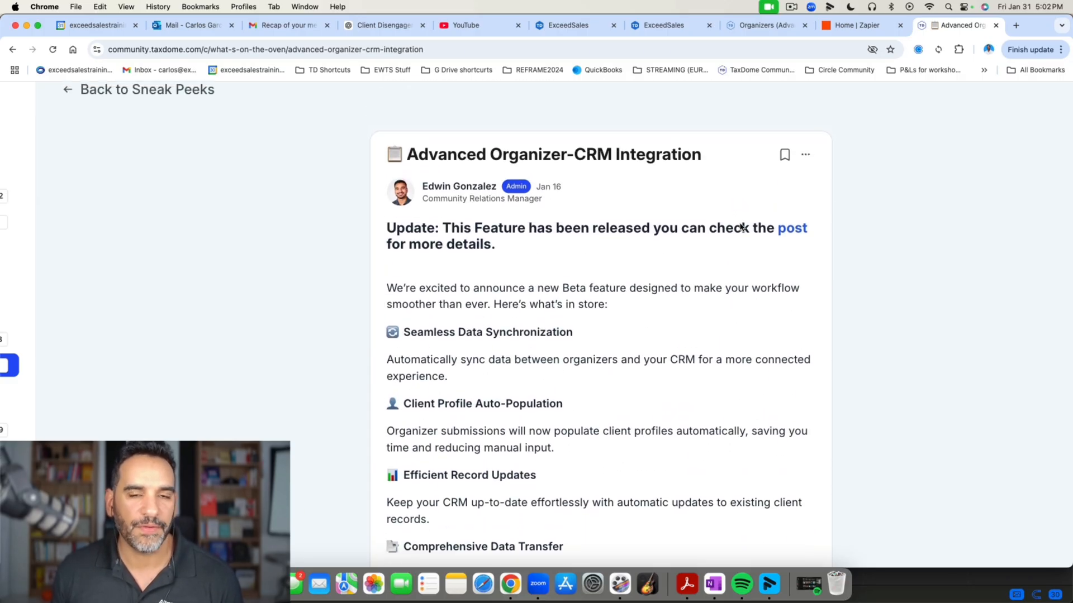
pyautogui.scroll(-2, 729, 290)
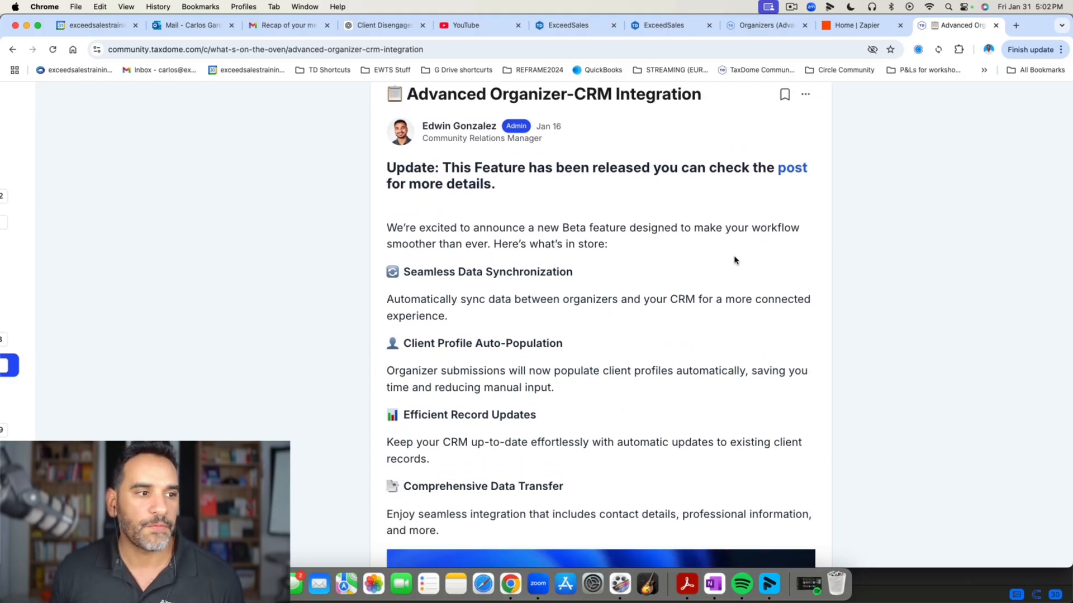
pyautogui.scroll(-1, 670, 250)
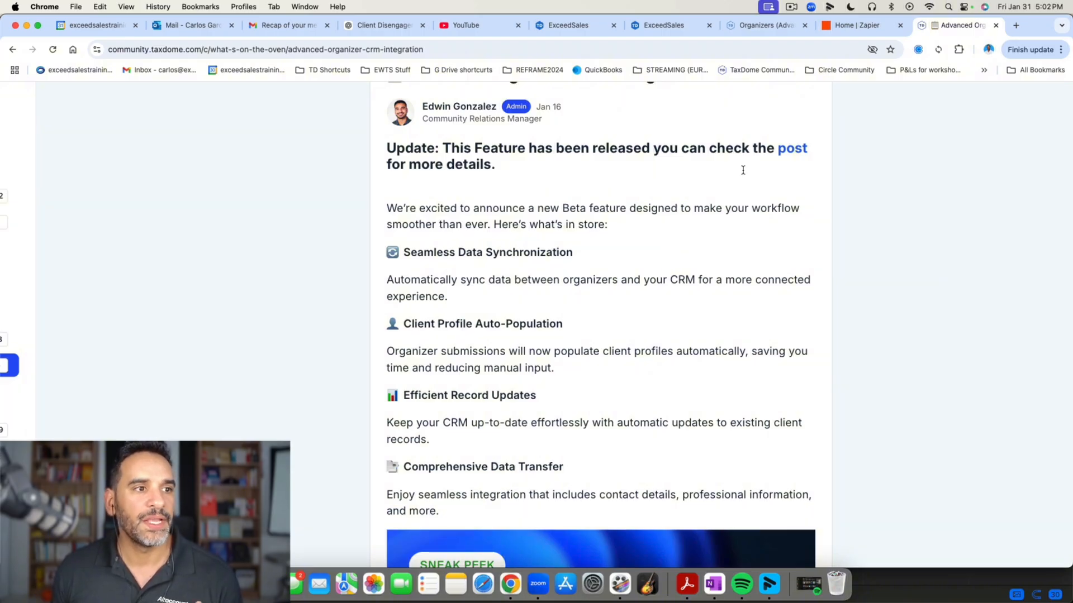
# Switch to the ExceedSales TaxDome portal and open the Basic organizer template from the firm's organizer templates for editing.
pyautogui.click(676, 27)
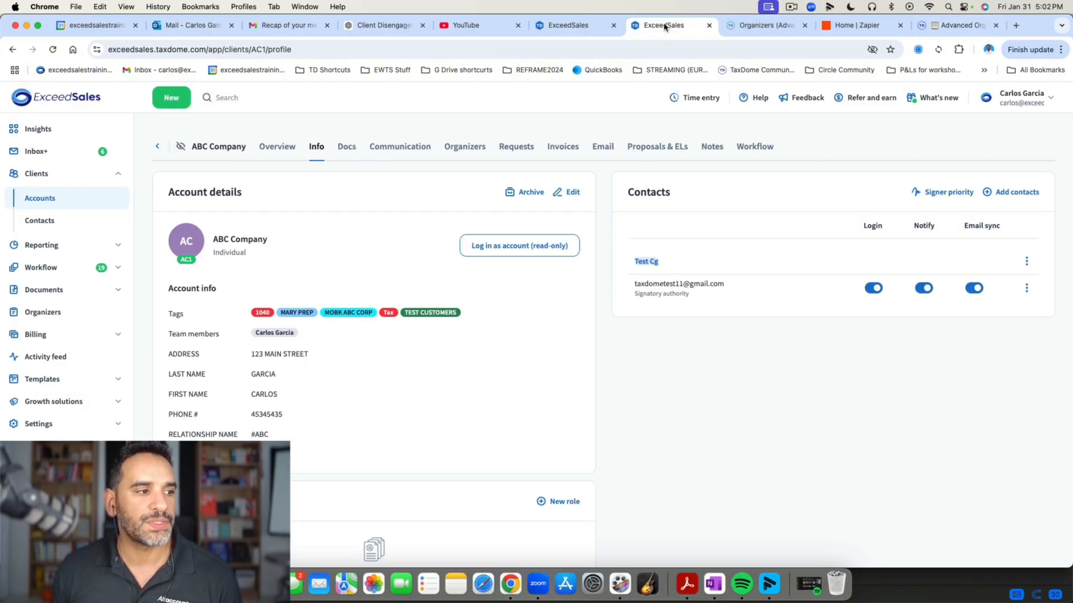
pyautogui.click(584, 26)
pyautogui.click(286, 343)
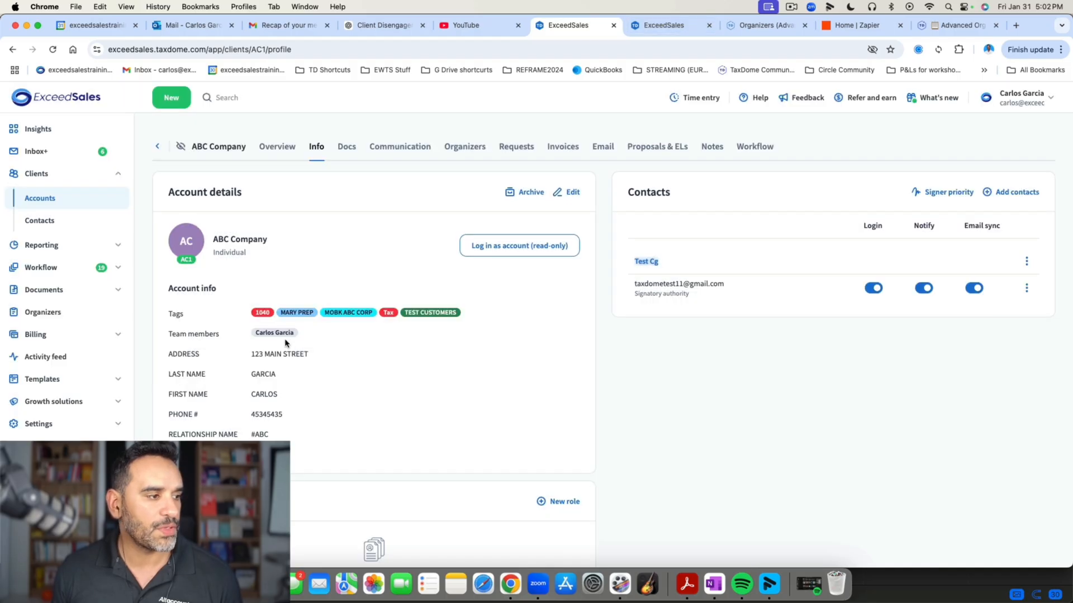
pyautogui.click(84, 379)
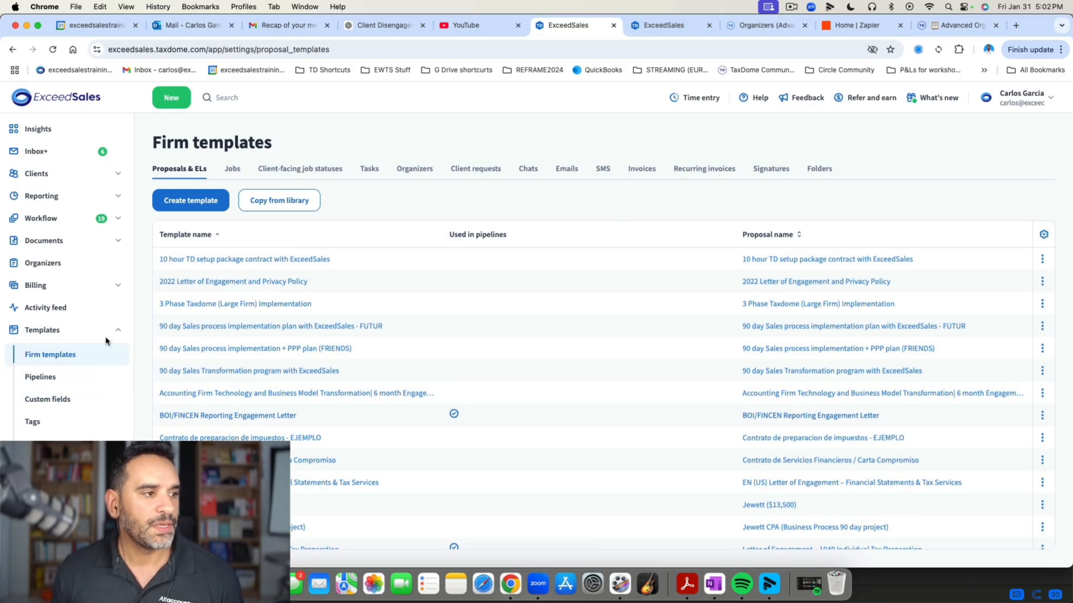
pyautogui.click(430, 170)
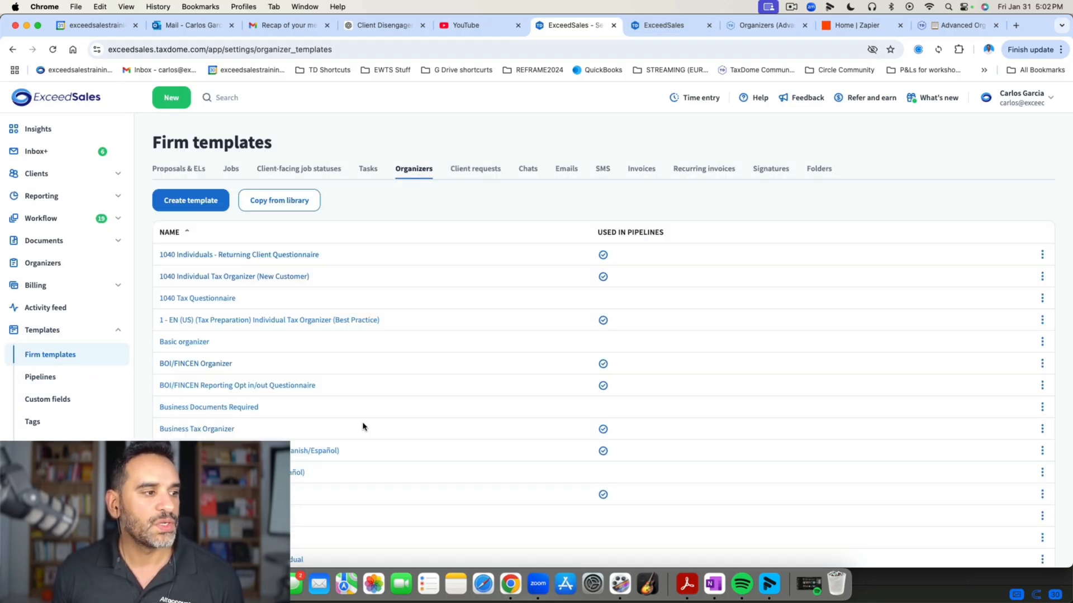
pyautogui.scroll(-3, 363, 426)
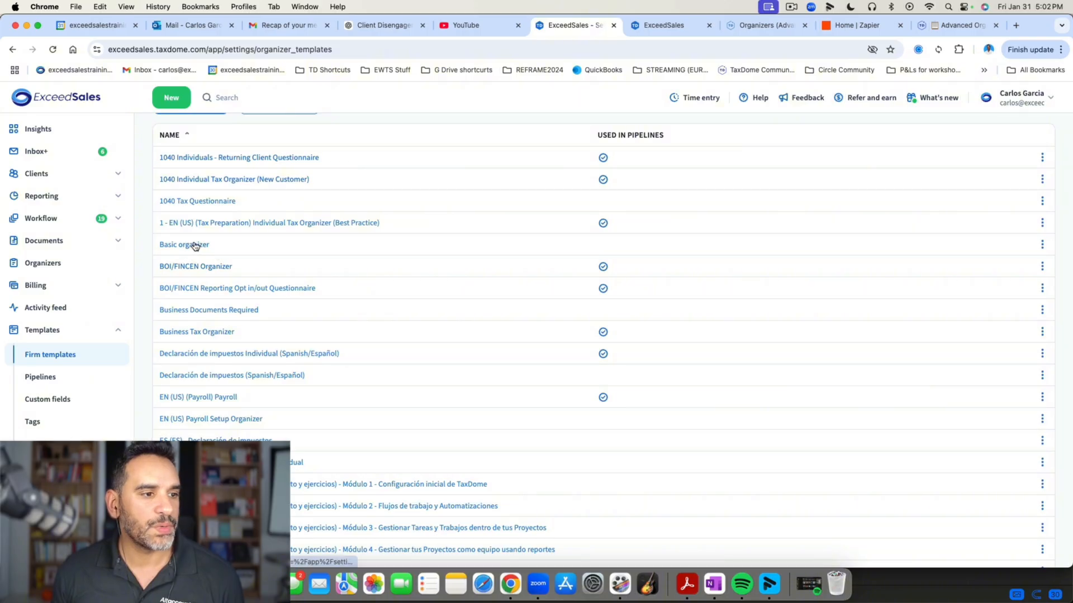
pyautogui.click(195, 246)
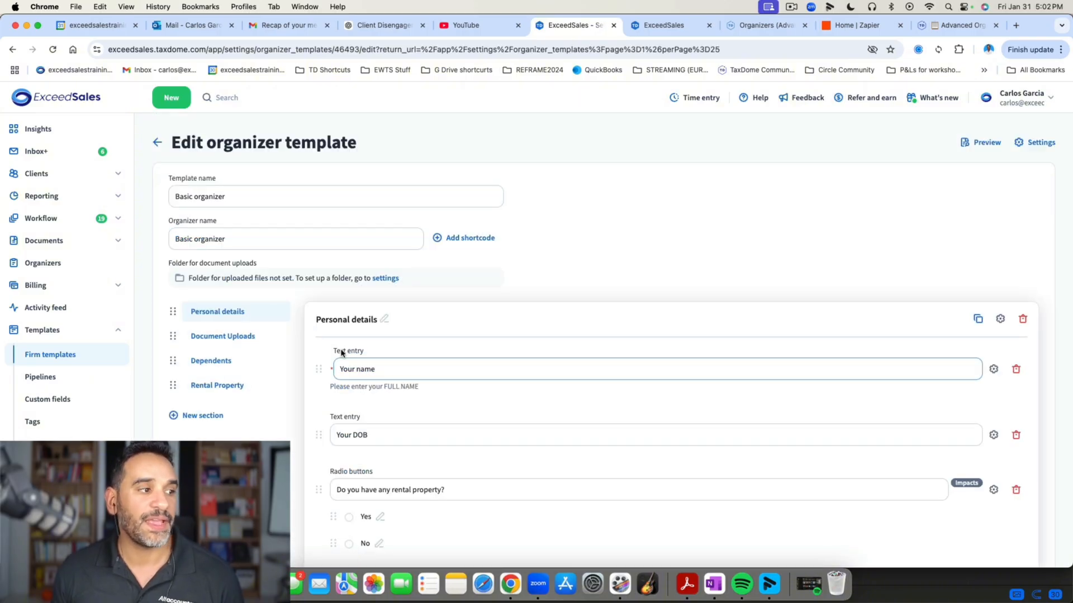
# Turn on Sync to CRM in the settings of the "Your name" question under Personal details.
pyautogui.scroll(-3, 553, 335)
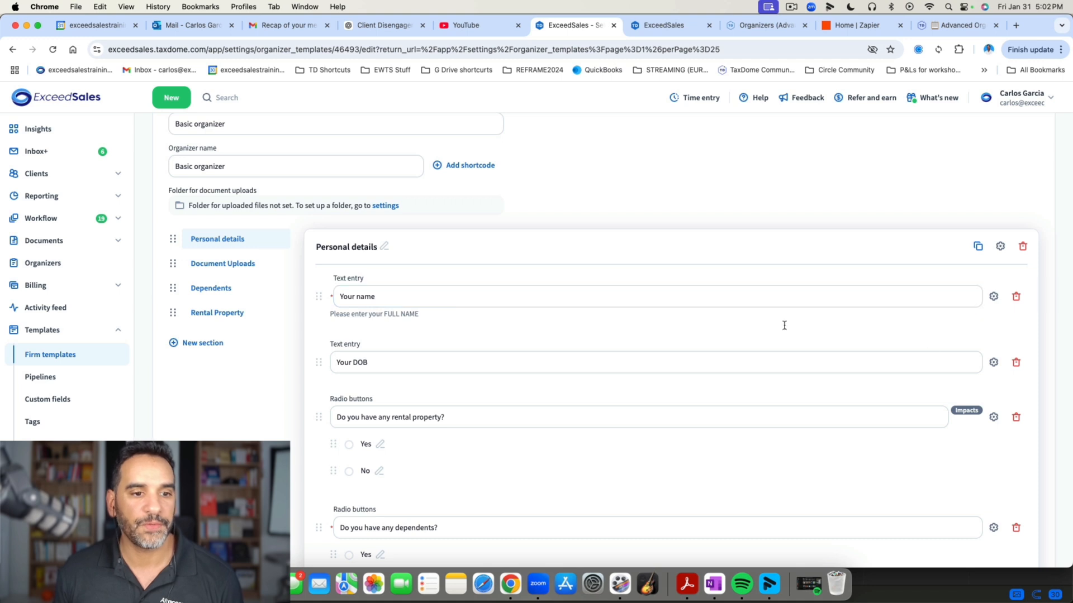
pyautogui.click(994, 298)
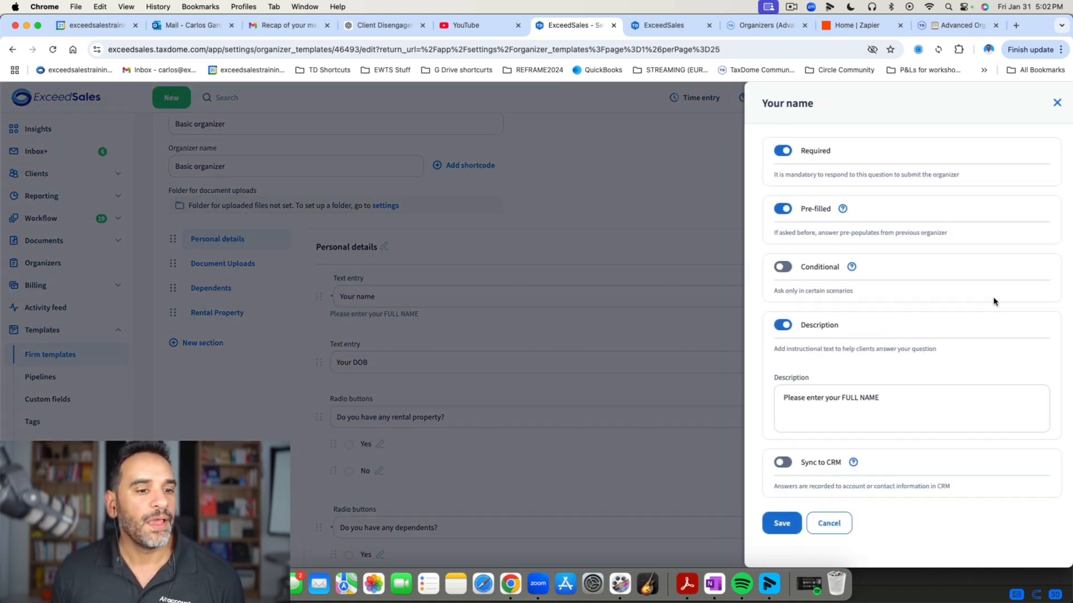
pyautogui.click(776, 463)
pyautogui.scroll(-1, 945, 442)
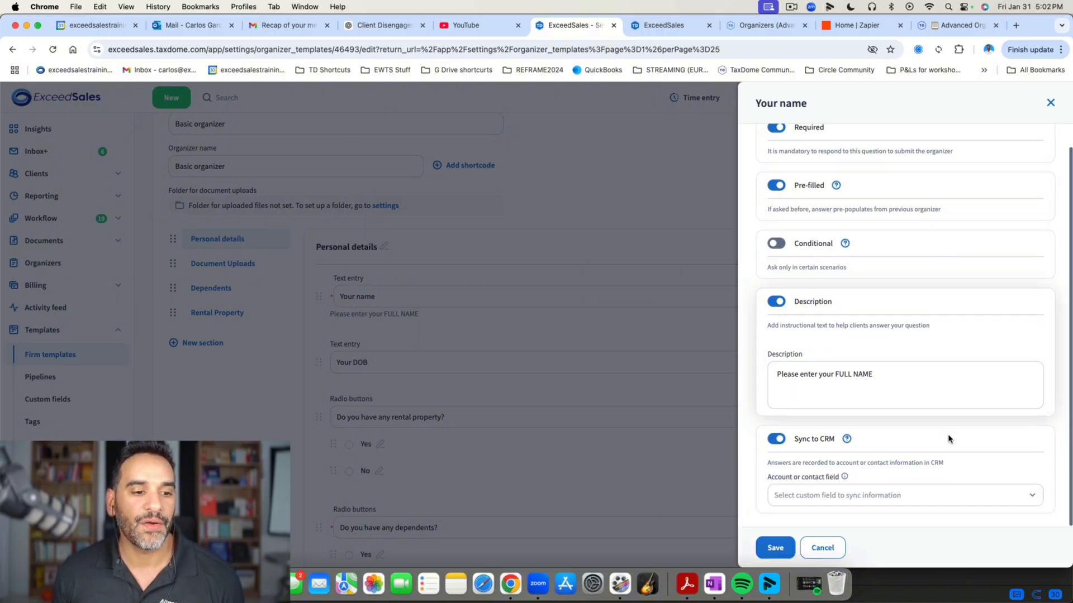
# Choose the Contact Name contact field as the sync target for the "Your name" question and save the question settings.
pyautogui.click(922, 497)
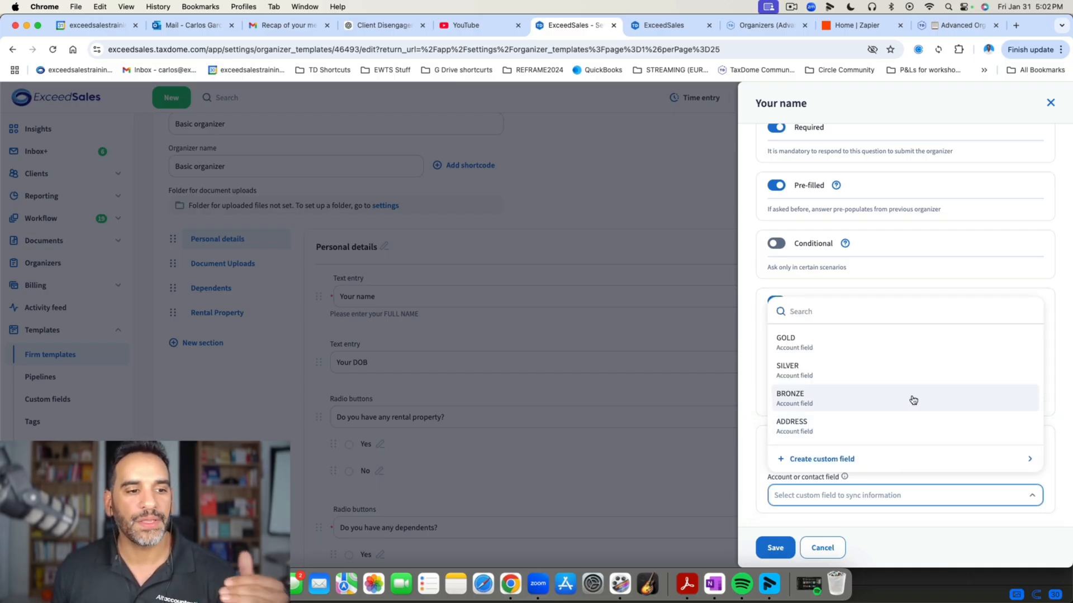
pyautogui.scroll(-5, 911, 400)
pyautogui.scroll(-6, 913, 400)
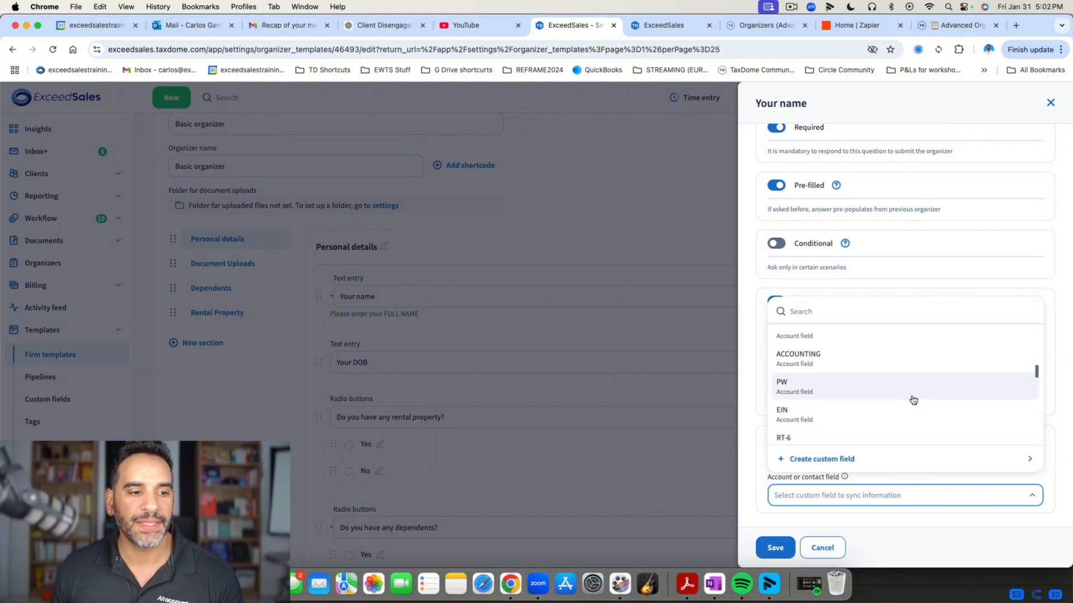
pyautogui.scroll(-1, 905, 391)
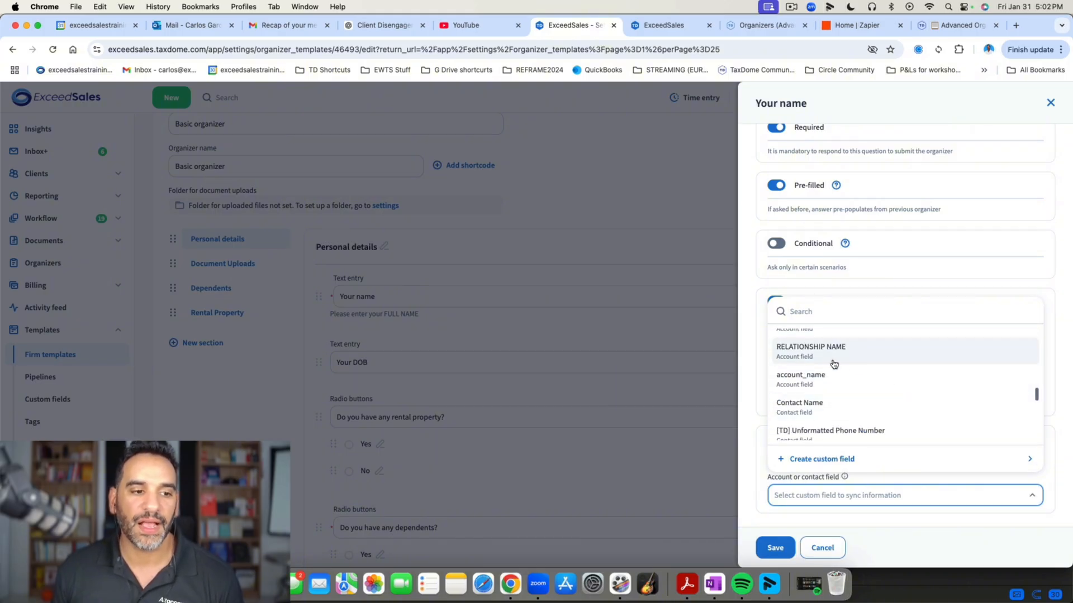
pyautogui.scroll(-3, 874, 374)
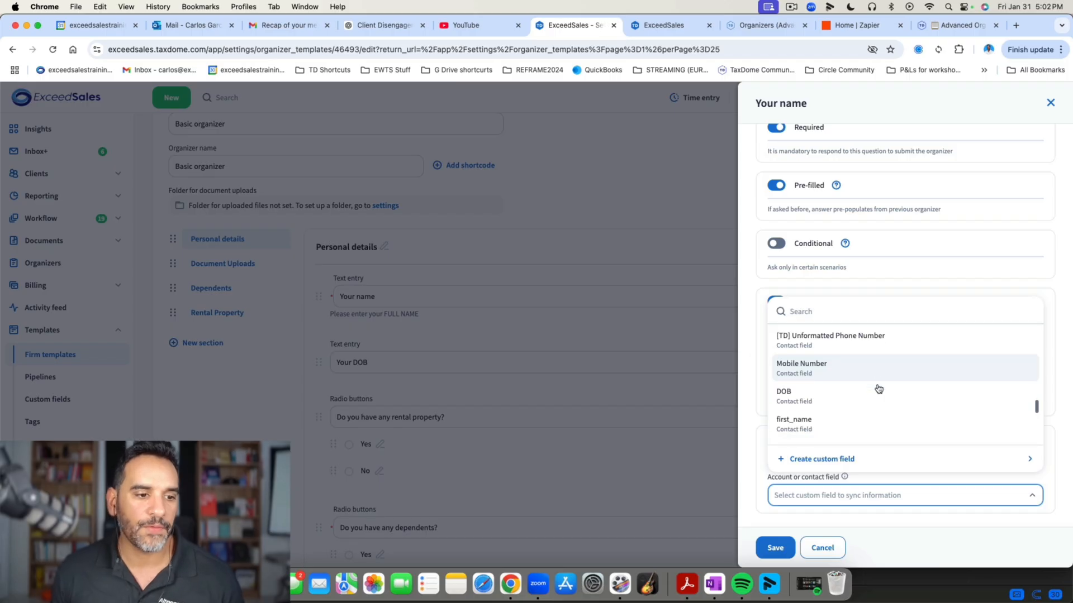
pyautogui.scroll(-1, 860, 380)
pyautogui.scroll(-4, 868, 422)
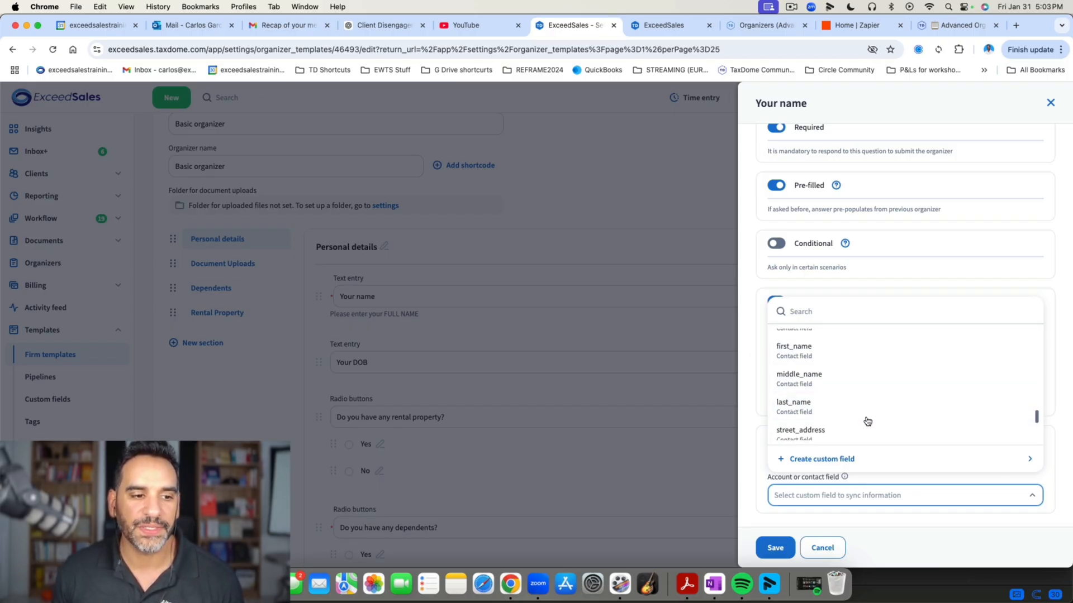
pyautogui.scroll(-2, 854, 384)
pyautogui.scroll(-2, 854, 384)
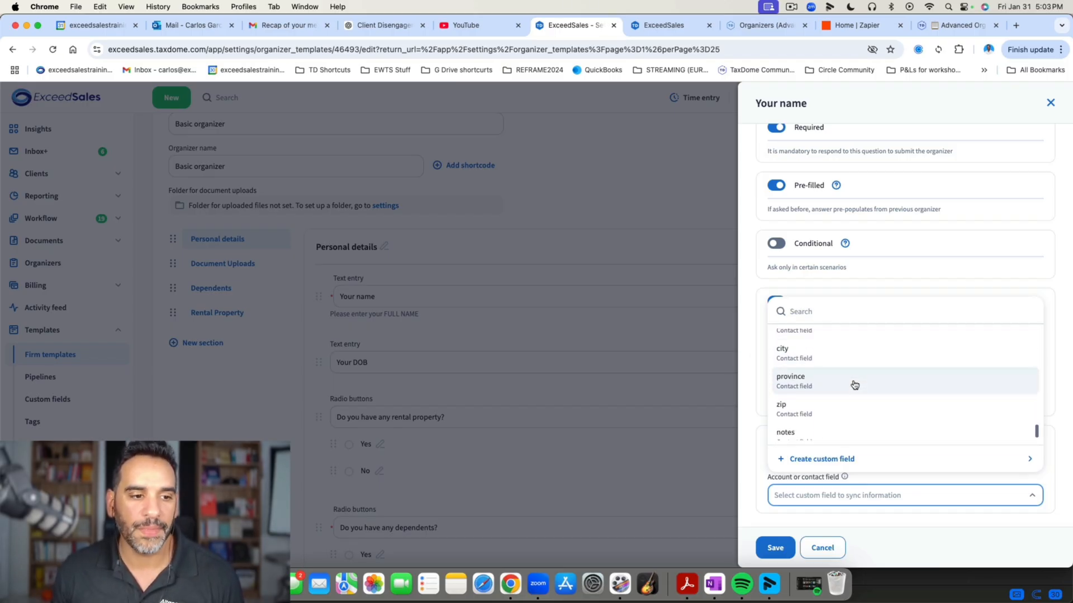
pyautogui.scroll(6, 846, 438)
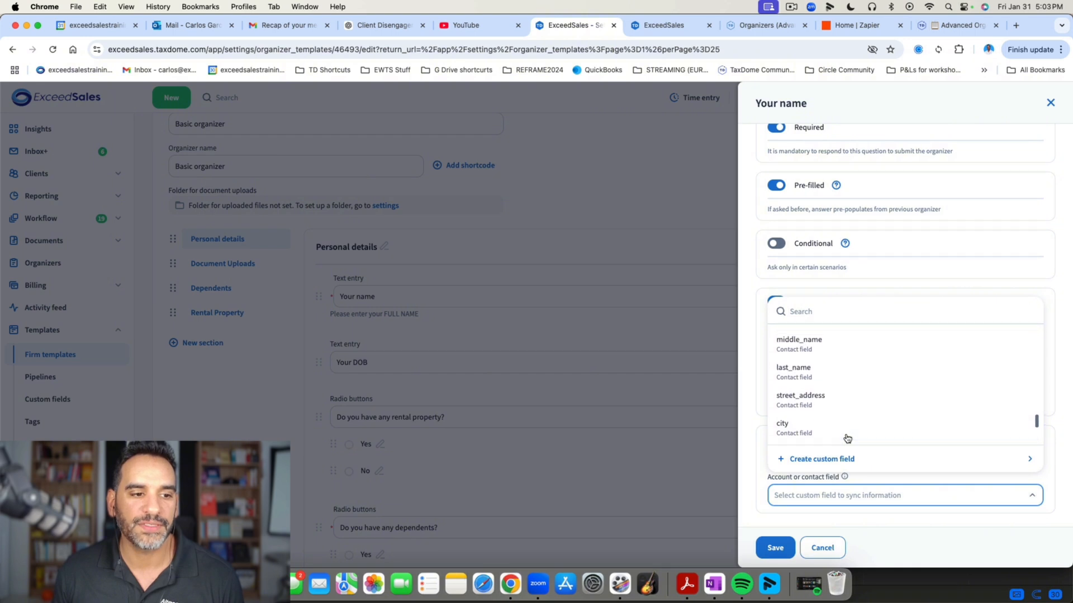
pyautogui.scroll(3, 851, 426)
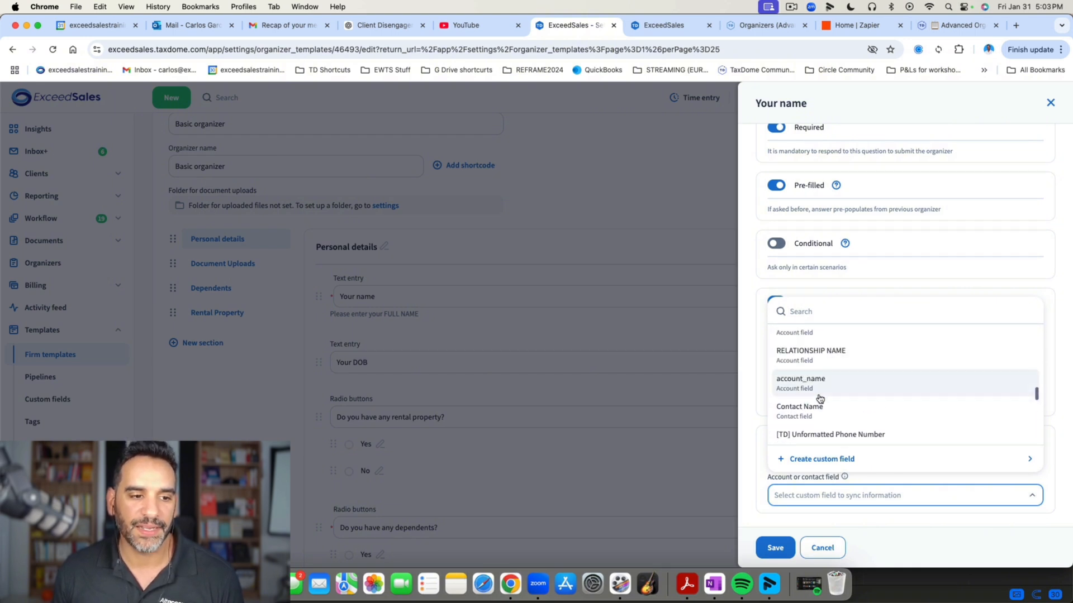
pyautogui.click(817, 403)
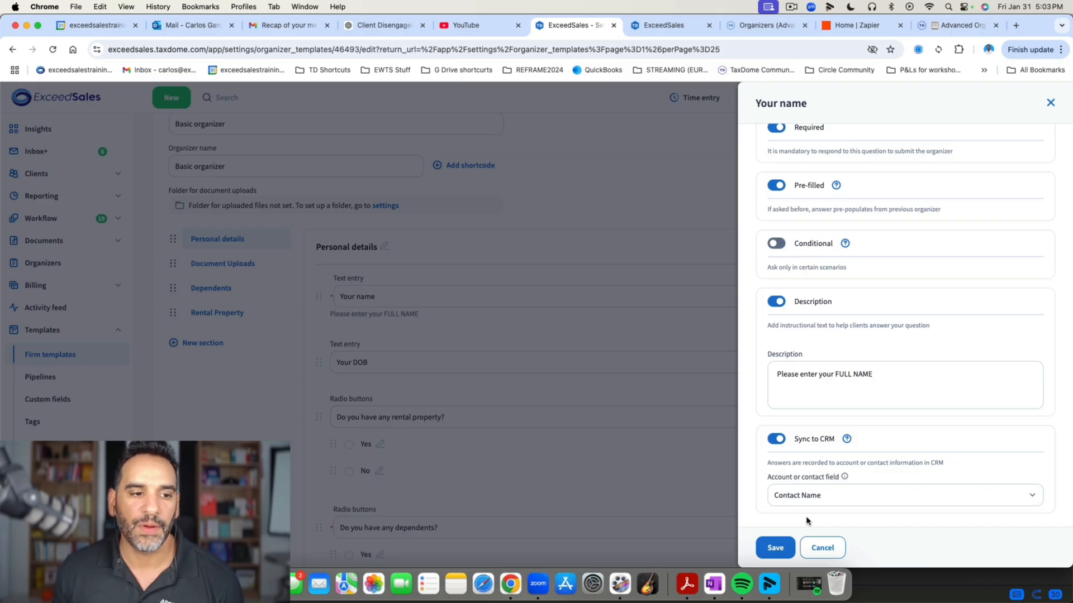
pyautogui.click(779, 548)
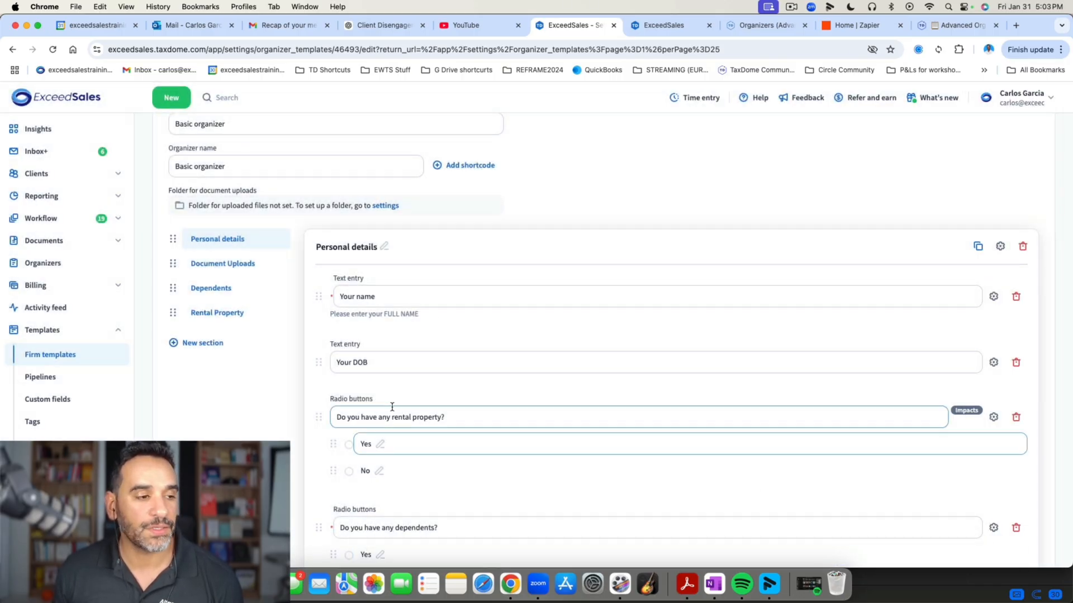
# Turn on Sync to CRM for the "Your DOB" question and select DOB as the field to sync with.
pyautogui.scroll(-3, 682, 363)
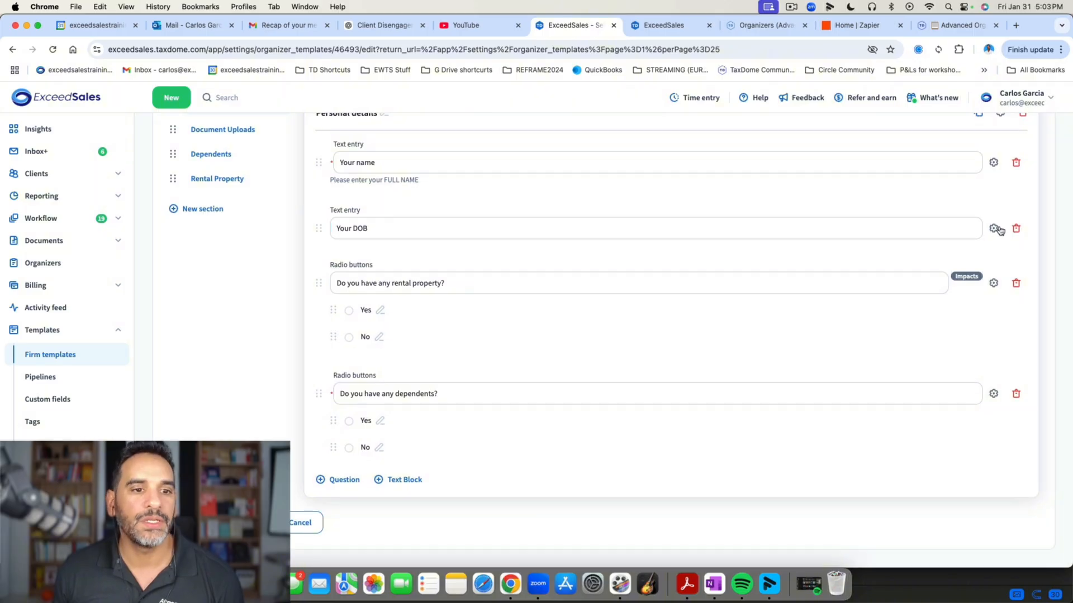
pyautogui.click(993, 227)
pyautogui.click(776, 385)
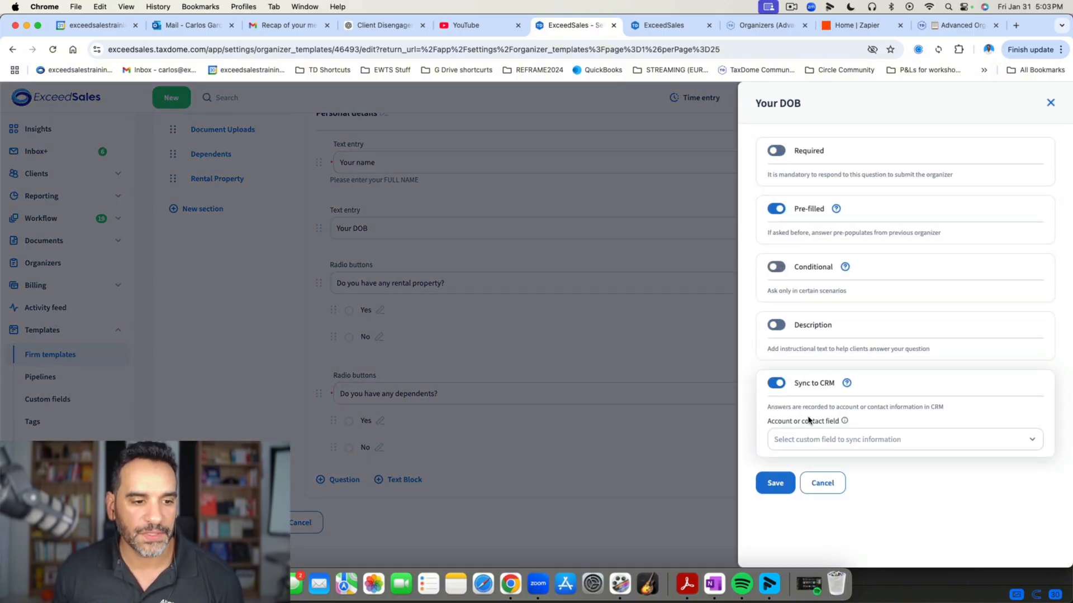
pyautogui.click(846, 447)
pyautogui.scroll(-5, 860, 319)
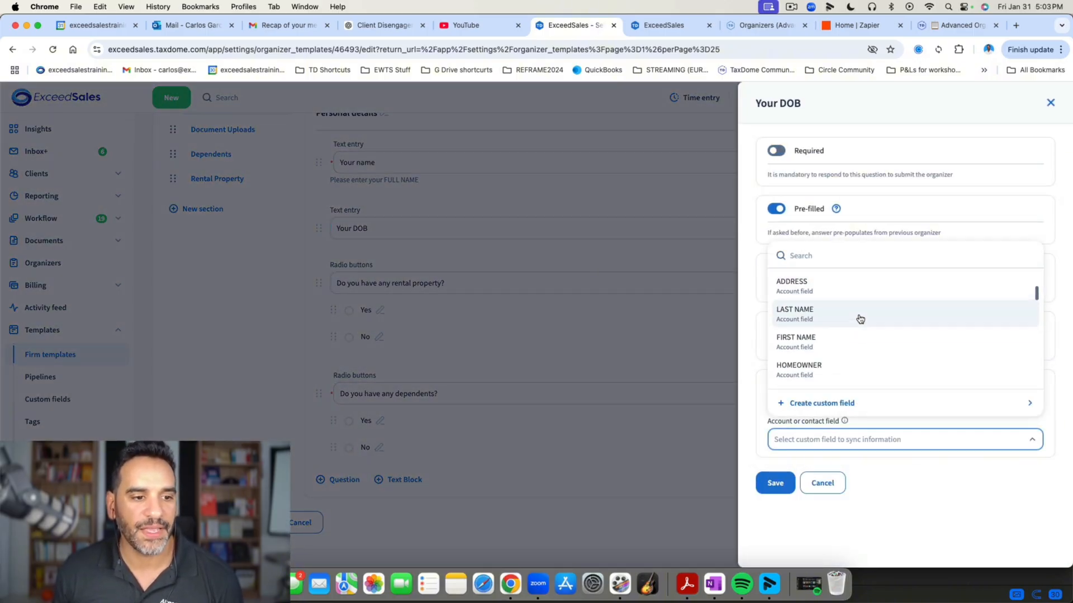
pyautogui.click(804, 305)
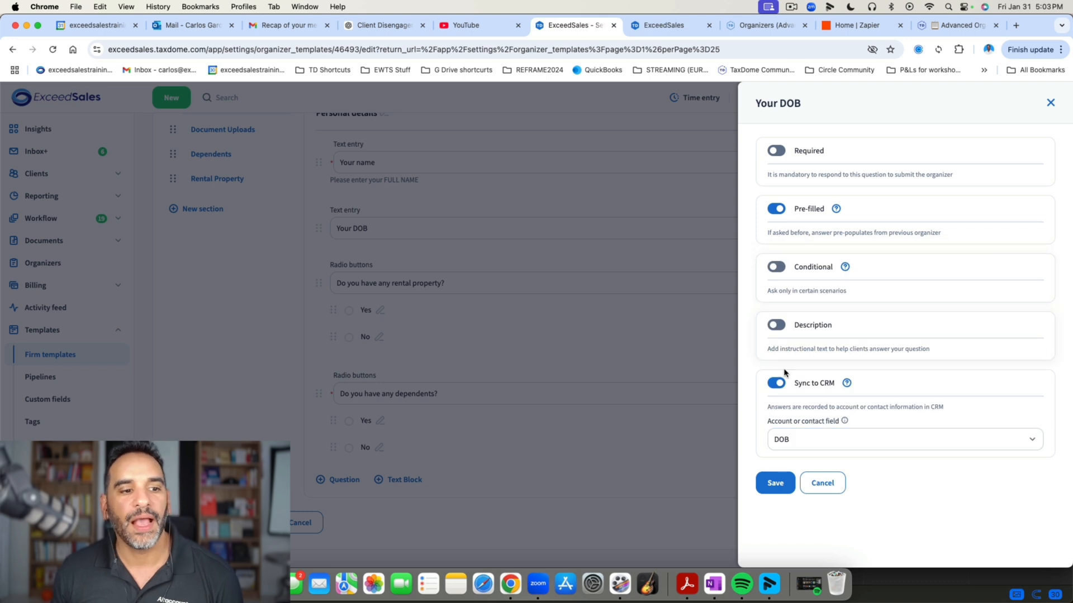
# Set the "Your DOB" question to sync with the DOB contact field, then save the question settings and the organizer template.
pyautogui.click(863, 440)
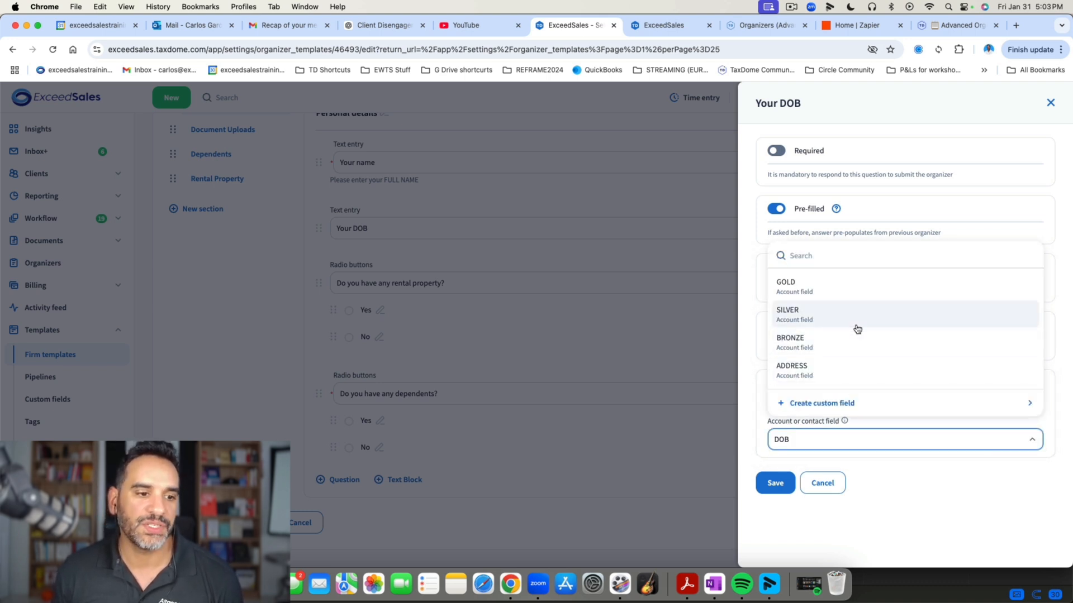
pyautogui.scroll(-4, 860, 327)
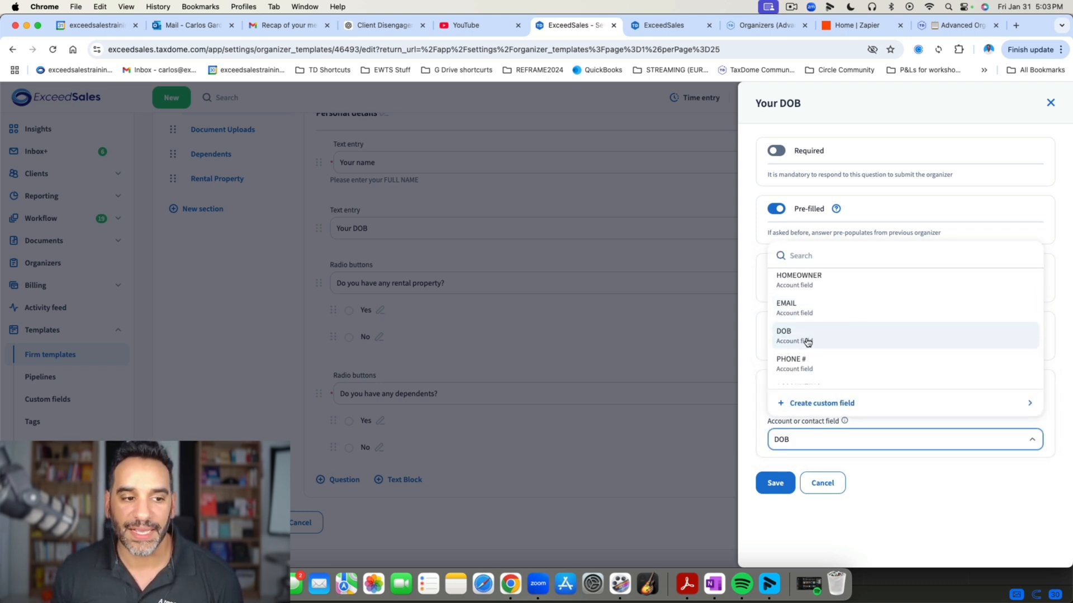
pyautogui.scroll(-5, 807, 341)
pyautogui.scroll(-8, 854, 332)
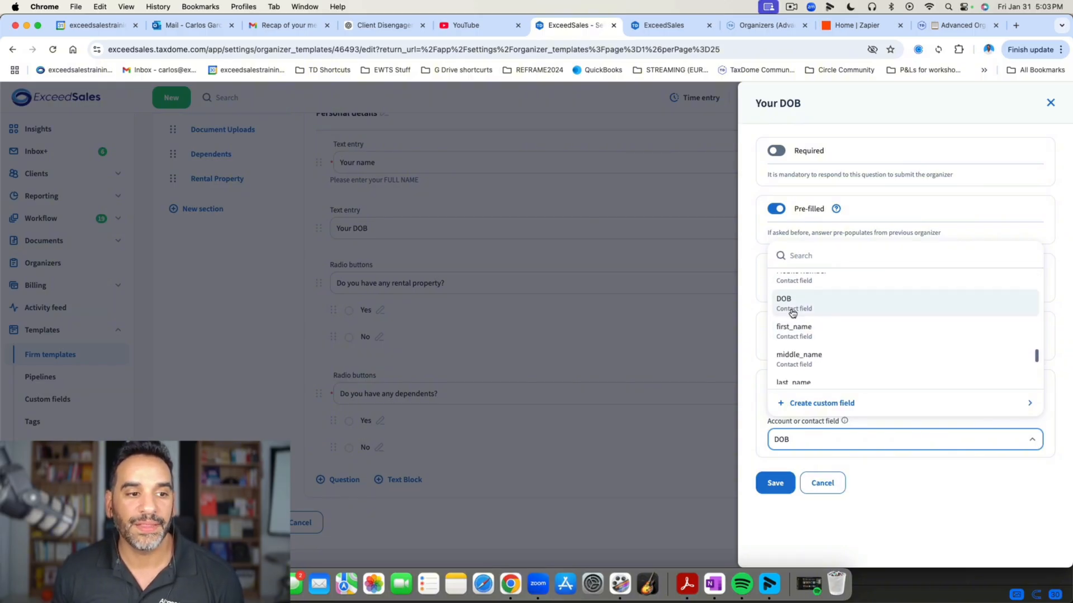
pyautogui.click(790, 307)
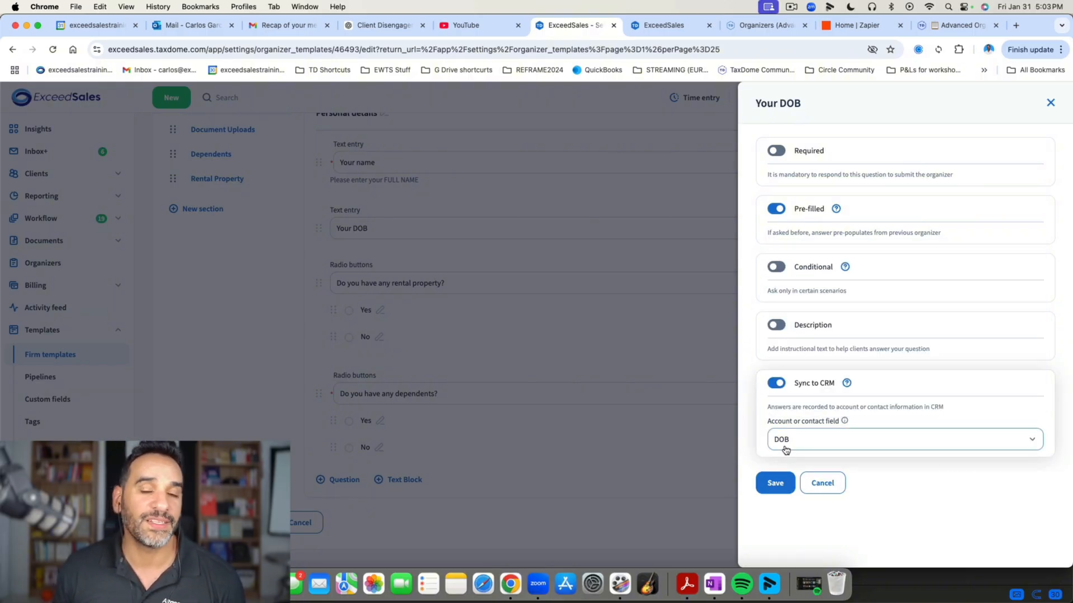
pyautogui.click(776, 487)
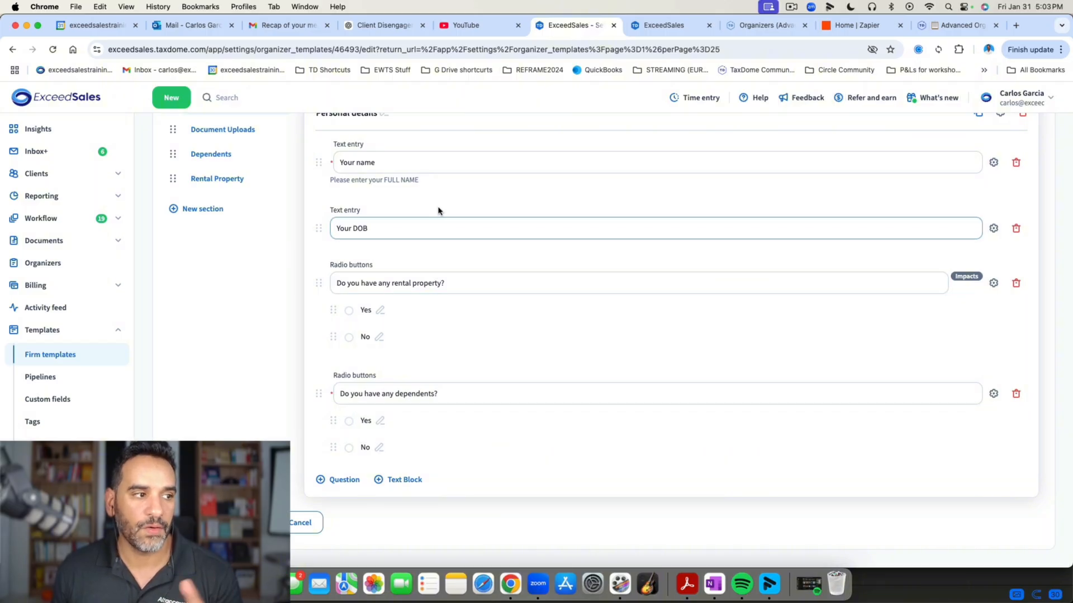
pyautogui.click(251, 523)
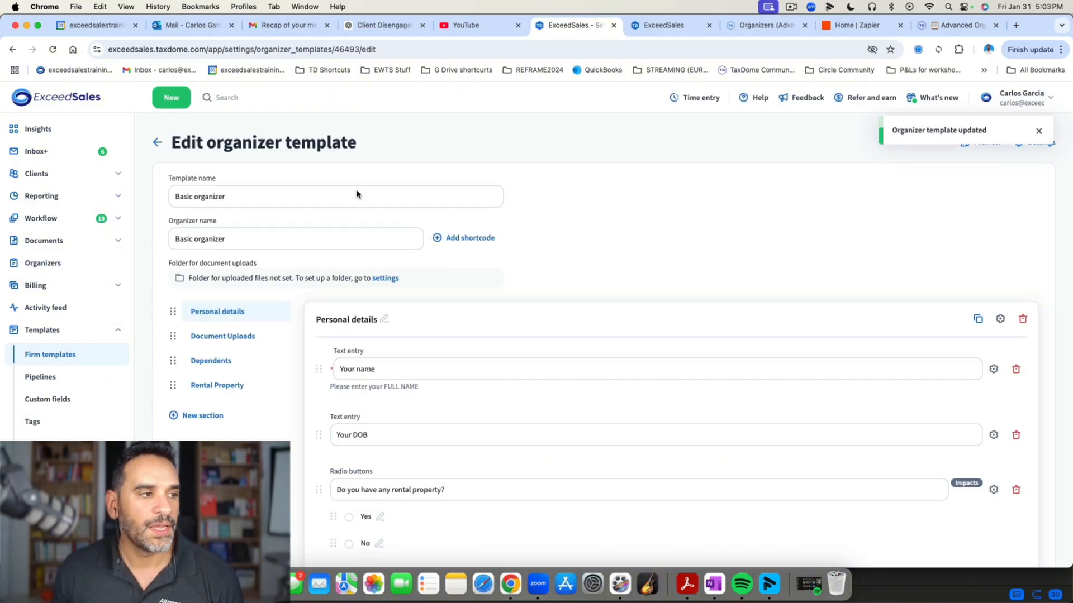
# Create an organizer for the ABC Company account from the Basic organizer template and send it.
pyautogui.click(188, 100)
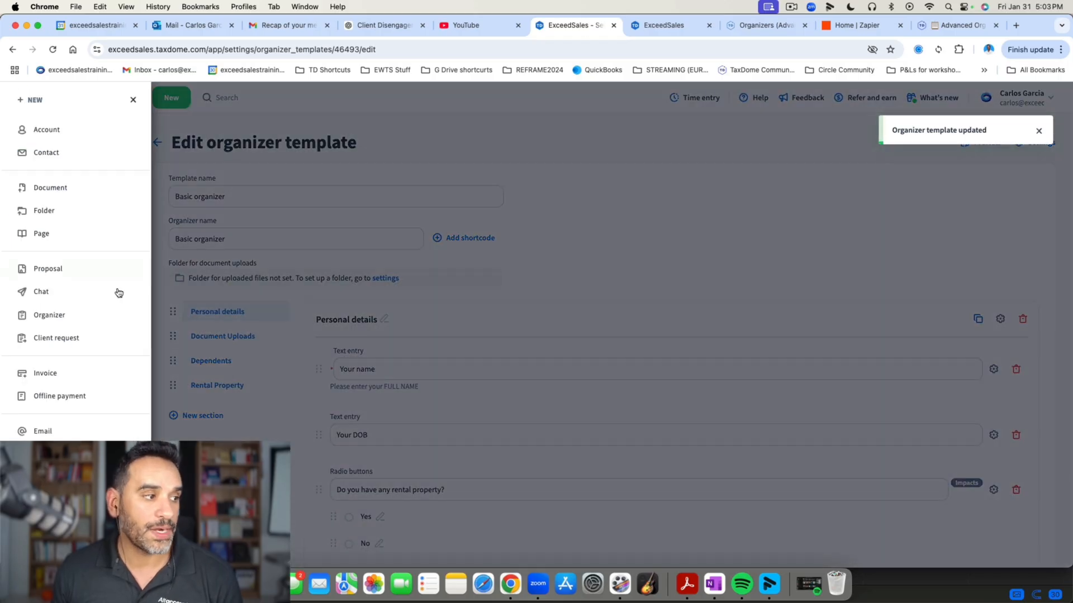
pyautogui.click(75, 316)
pyautogui.click(449, 221)
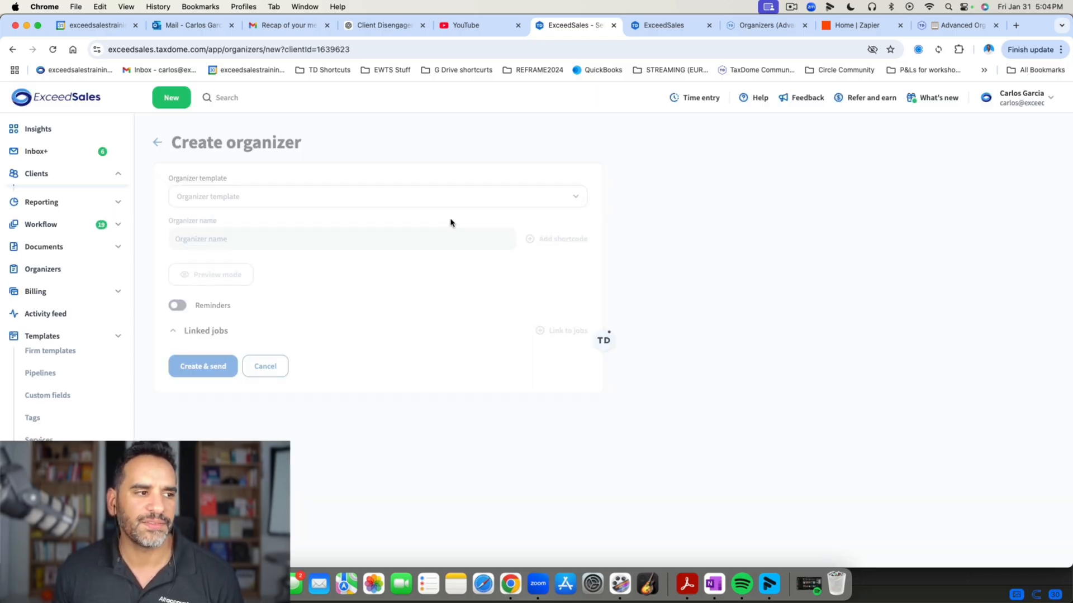
pyautogui.click(412, 243)
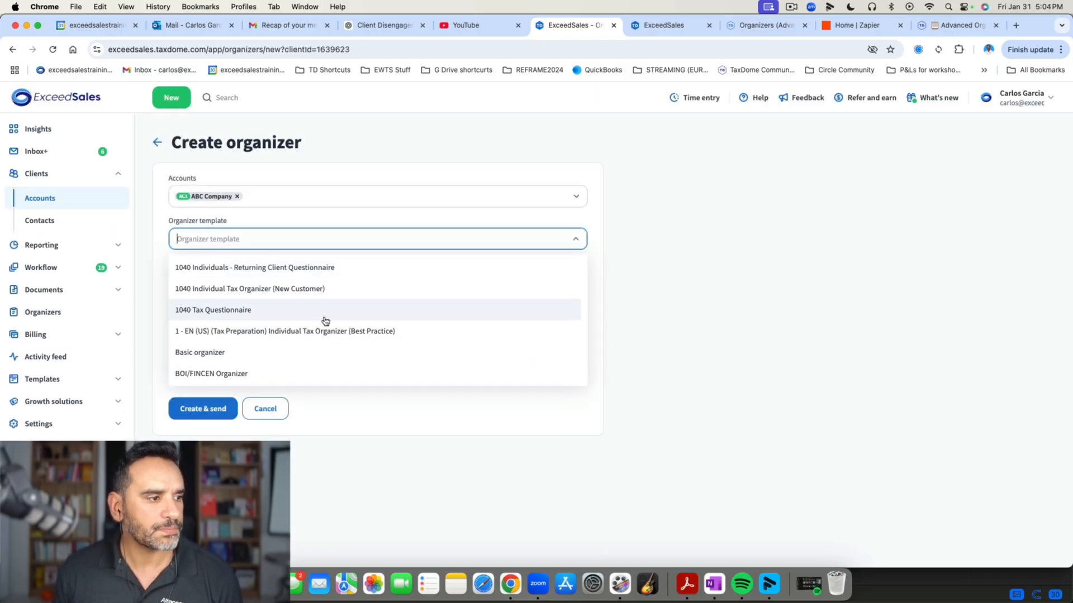
pyautogui.scroll(-1, 328, 318)
pyautogui.click(249, 338)
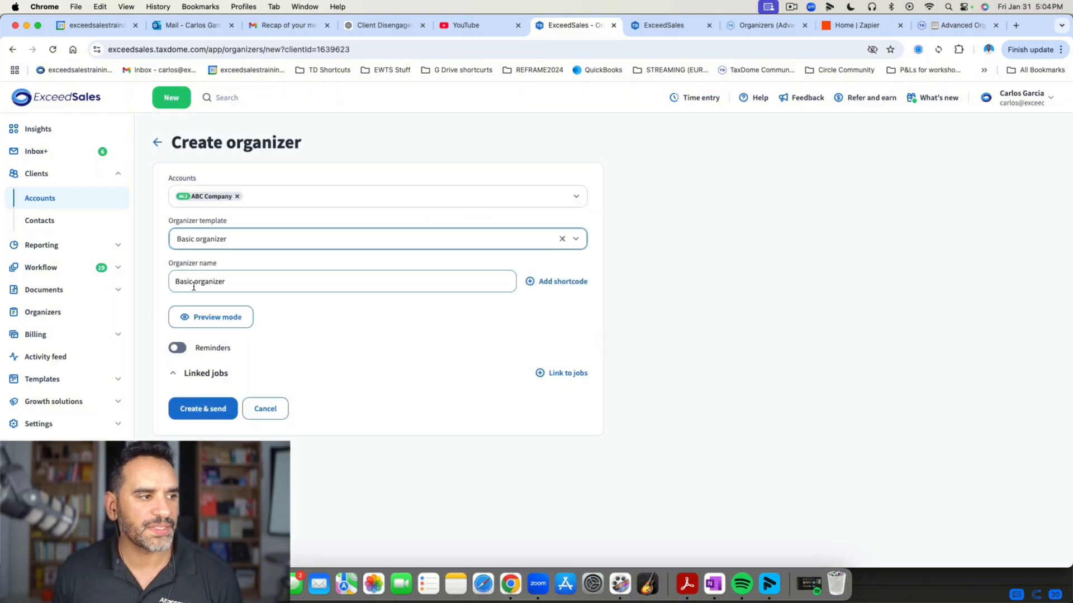
pyautogui.click(213, 412)
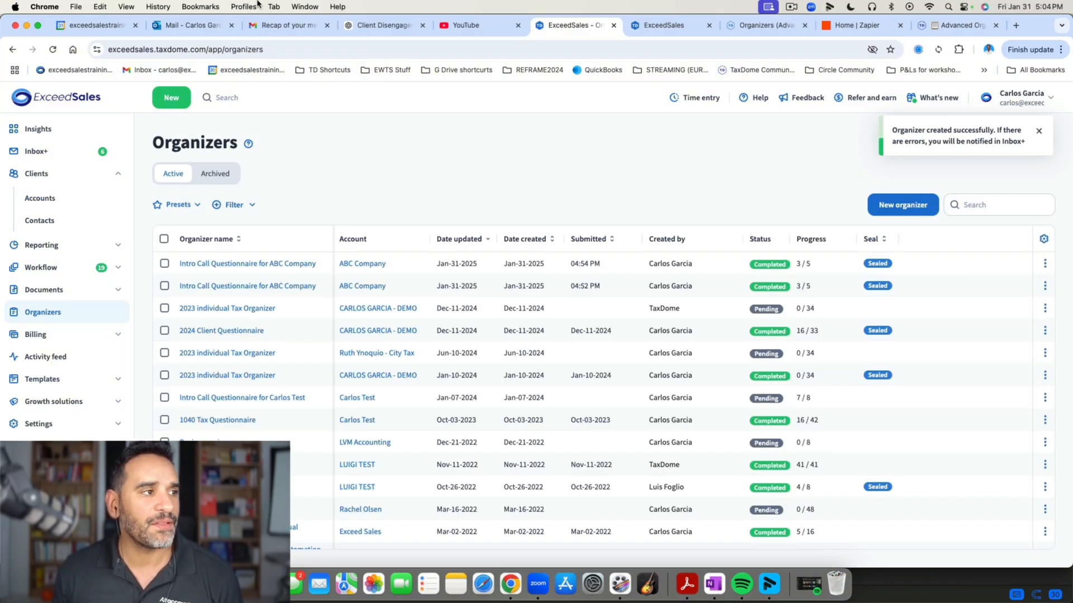
# Switch to the TD test browser profile, refresh the client portal's organizers and open the pending Basic organizer.
pyautogui.click(257, 4)
pyautogui.click(273, 68)
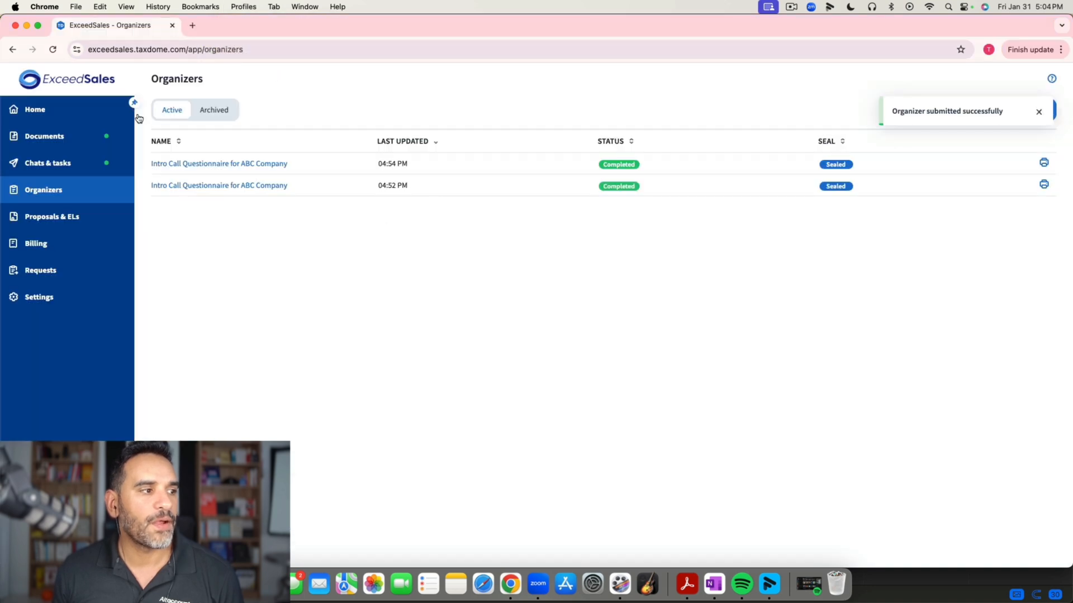
pyautogui.click(52, 49)
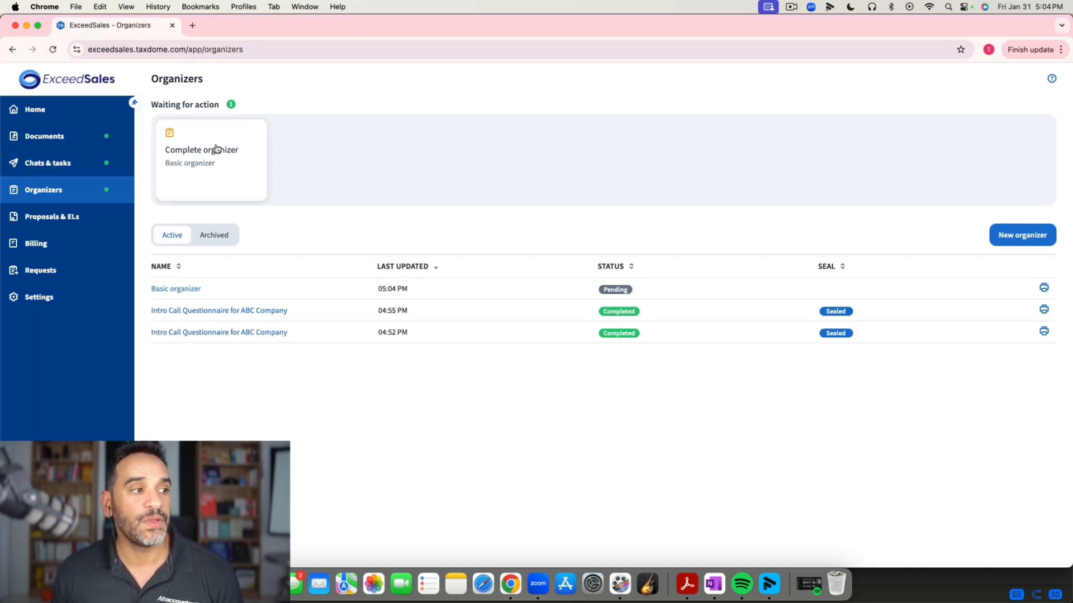
pyautogui.click(229, 154)
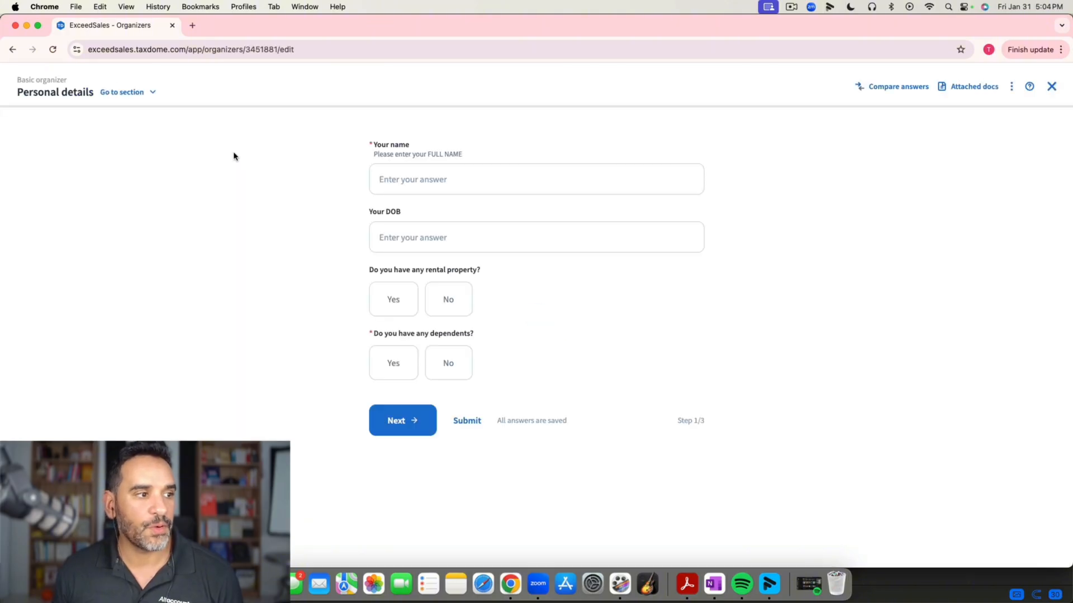
# Fill in the client's full name and date of birth under Personal details, and answer No to having dependents.
pyautogui.click(452, 186)
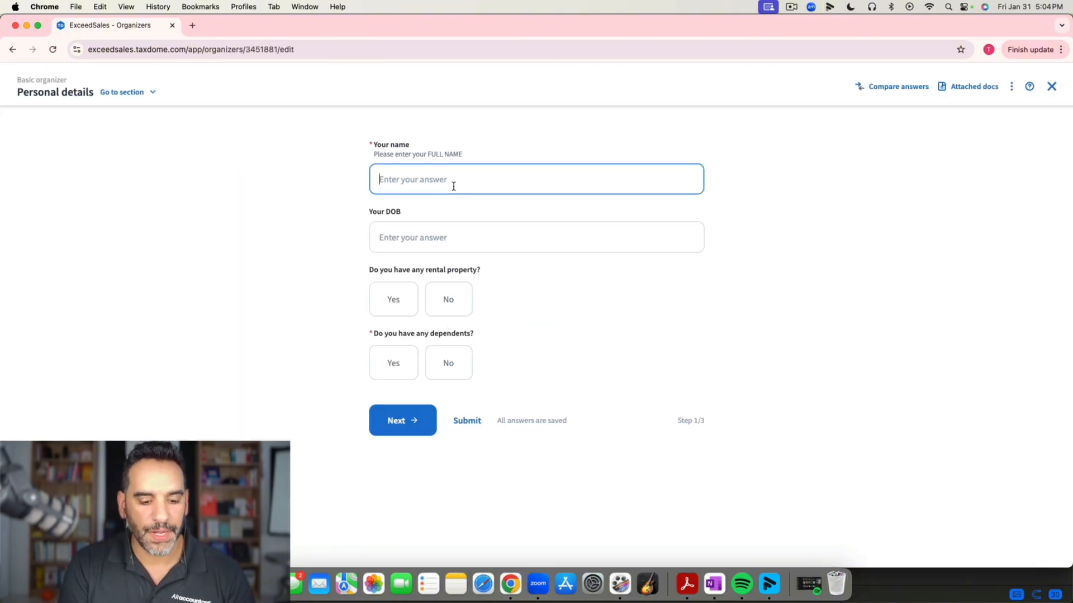
pyautogui.write('Mickey Mouse')
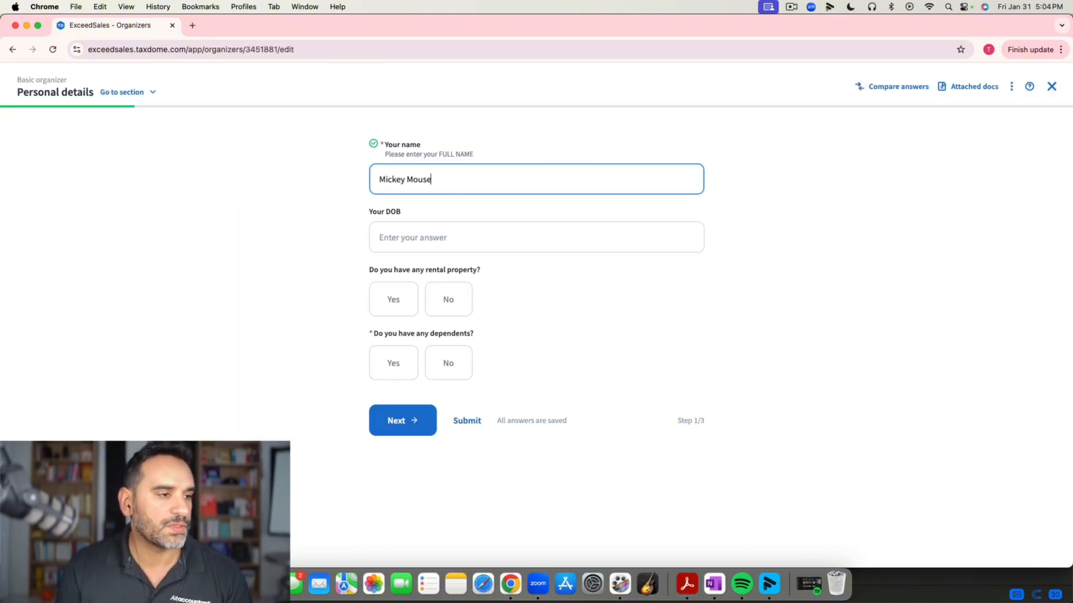
pyautogui.click(450, 237)
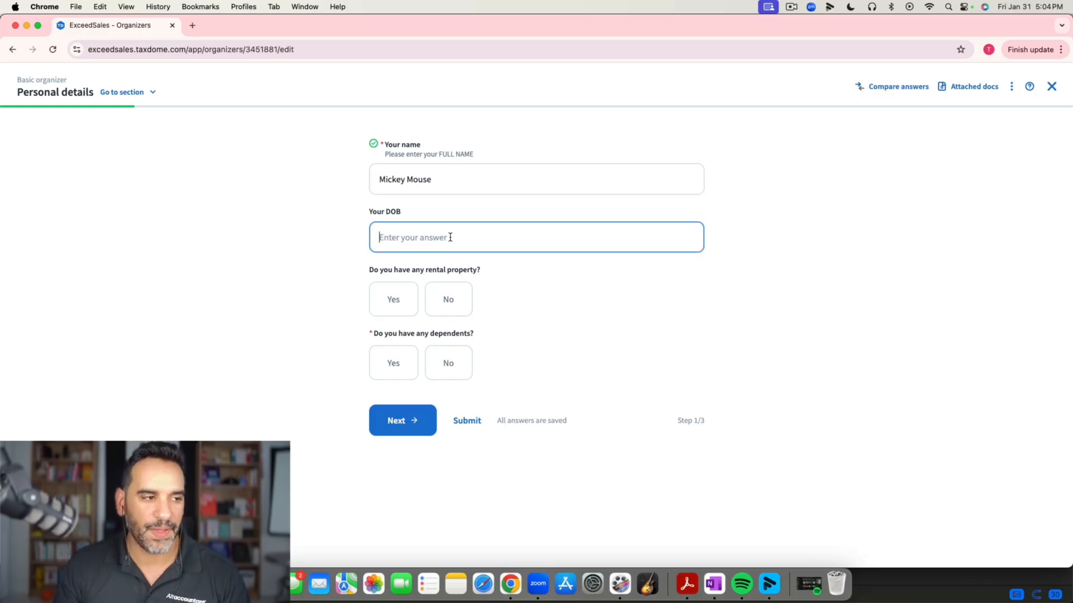
pyautogui.write('01/01')
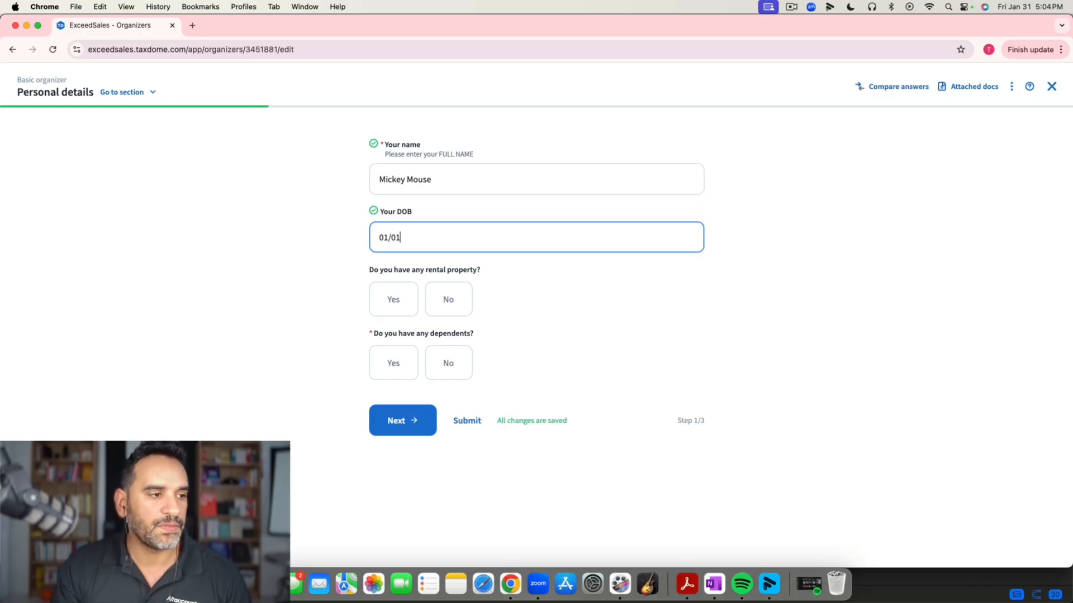
pyautogui.write('/1970')
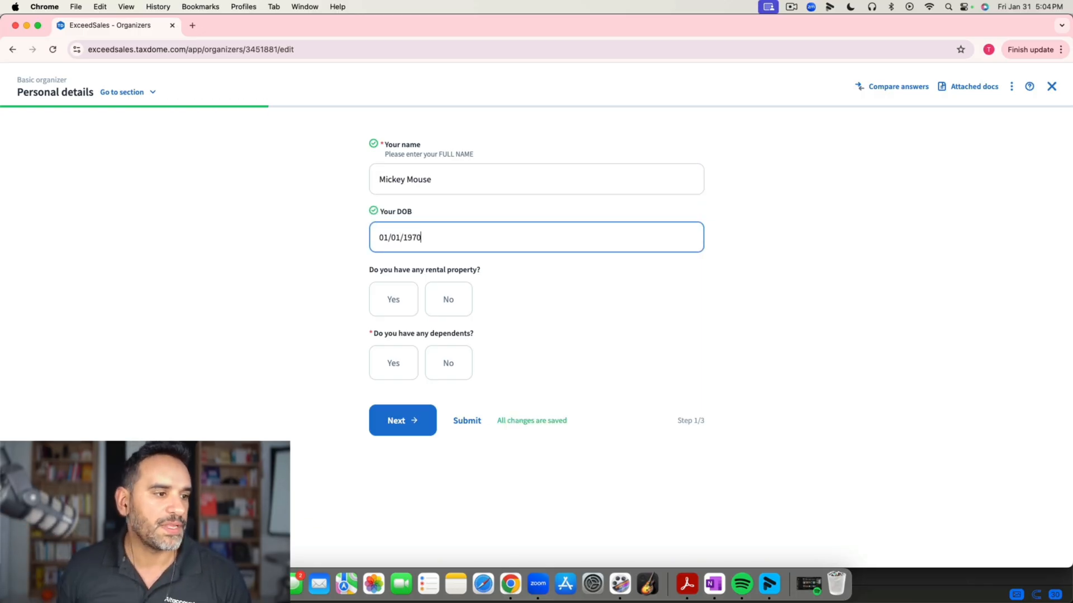
pyautogui.click(440, 364)
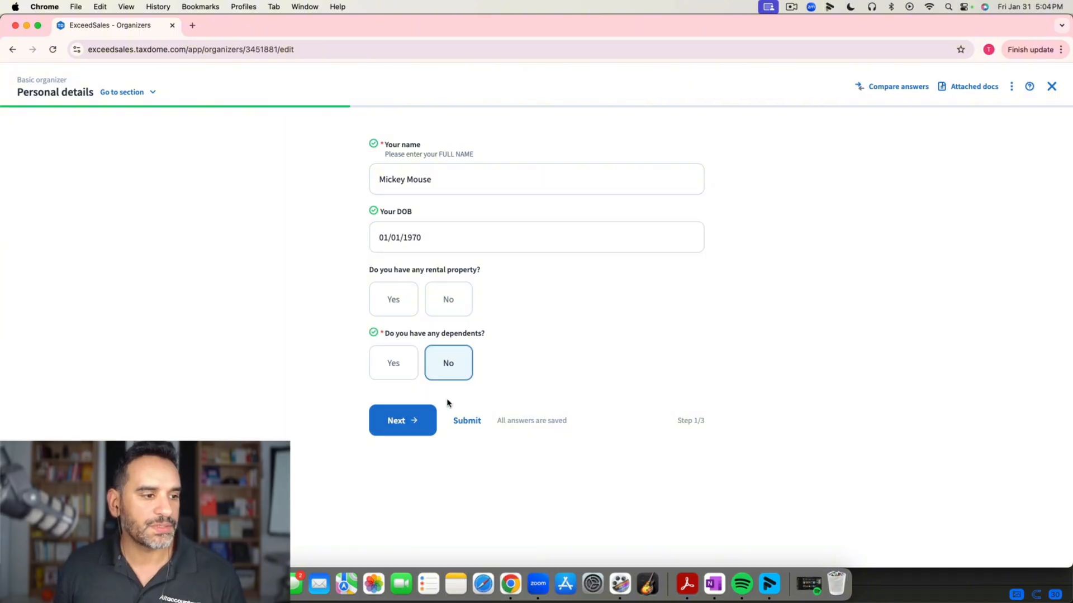
# Continue past Personal details, leave the dependent fields empty, and submit the Basic organizer with confirmation.
pyautogui.click(421, 420)
pyautogui.click(439, 295)
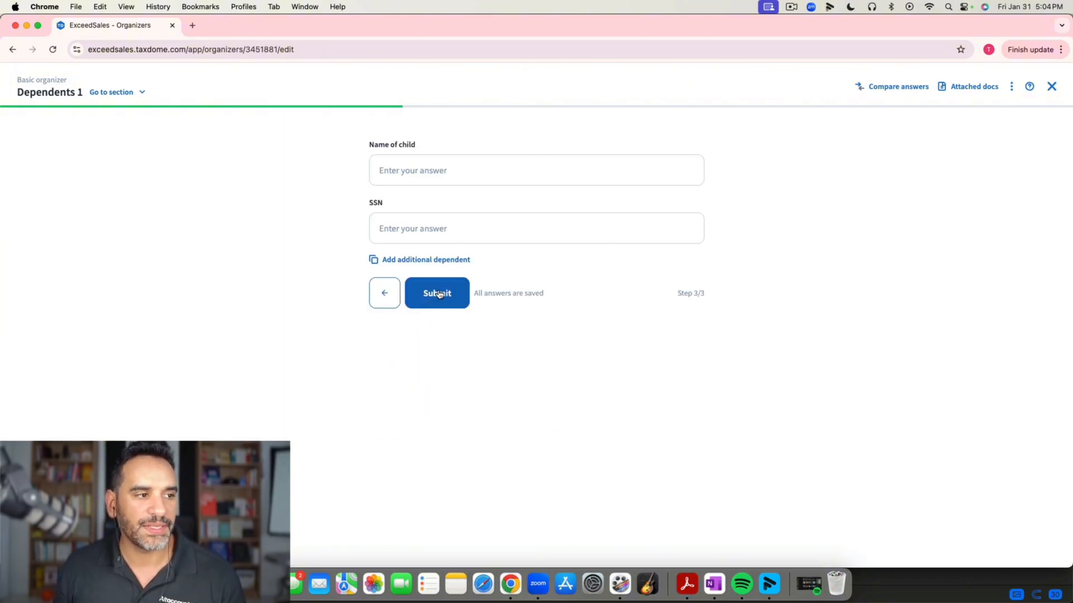
pyautogui.click(439, 294)
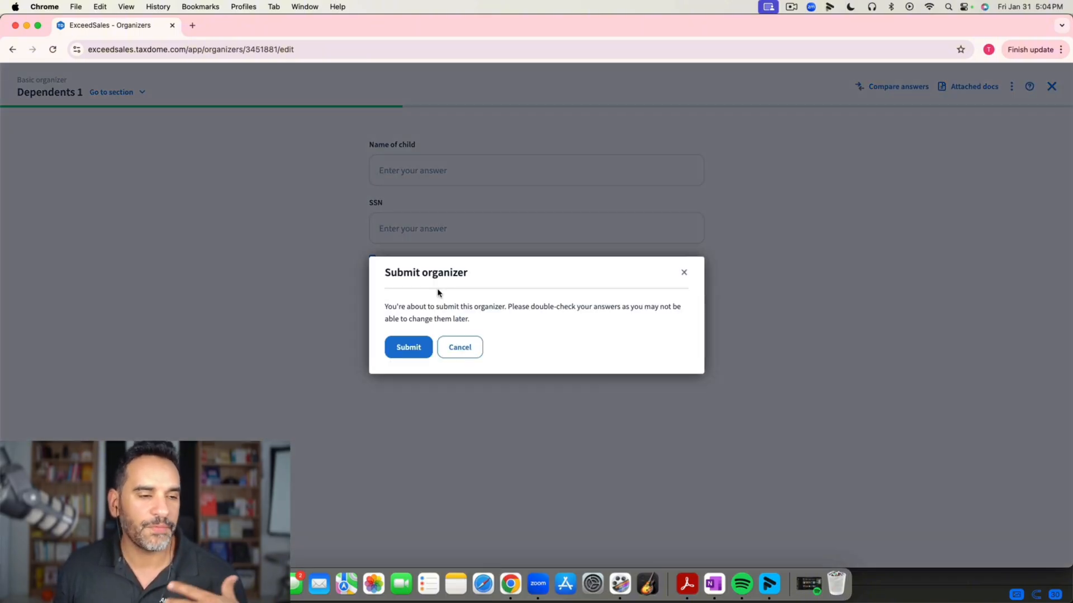
pyautogui.click(408, 348)
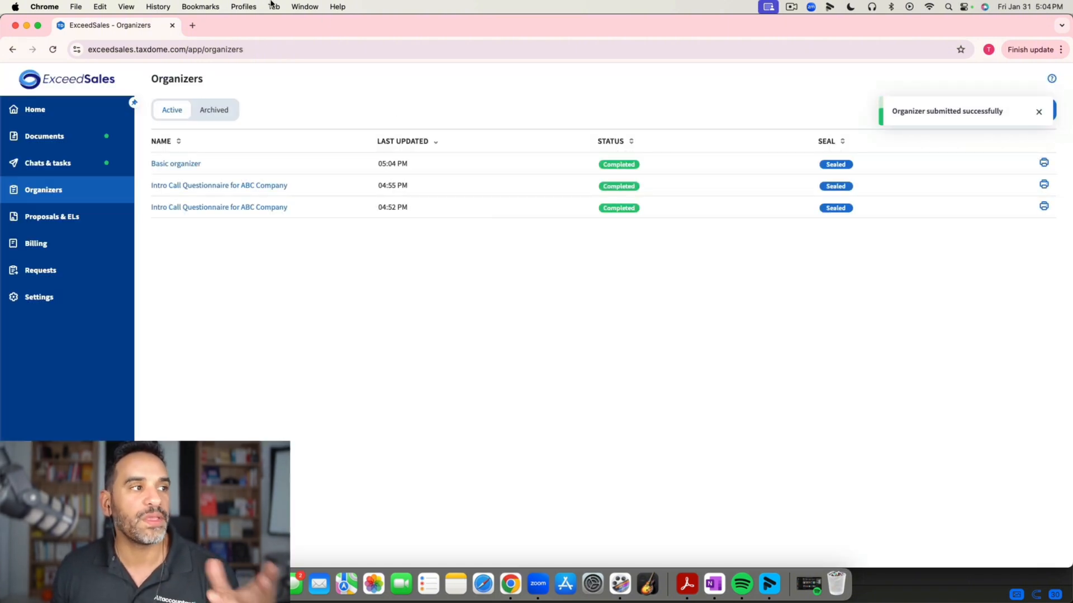
# Switch back to the firm's browser profile and open the contact linked to the ABC Company account.
pyautogui.click(249, 6)
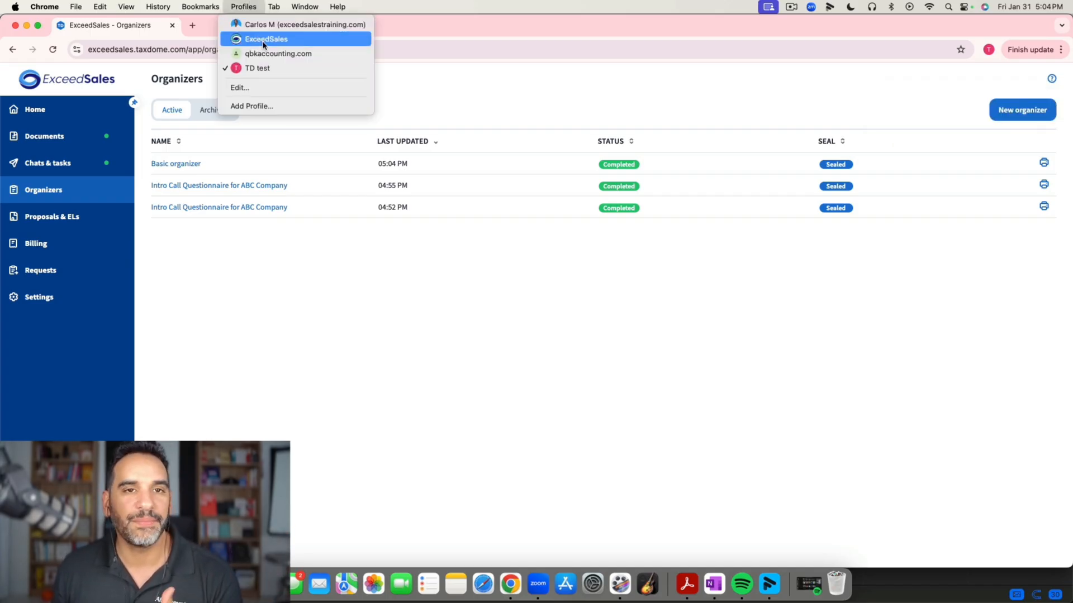
pyautogui.click(275, 25)
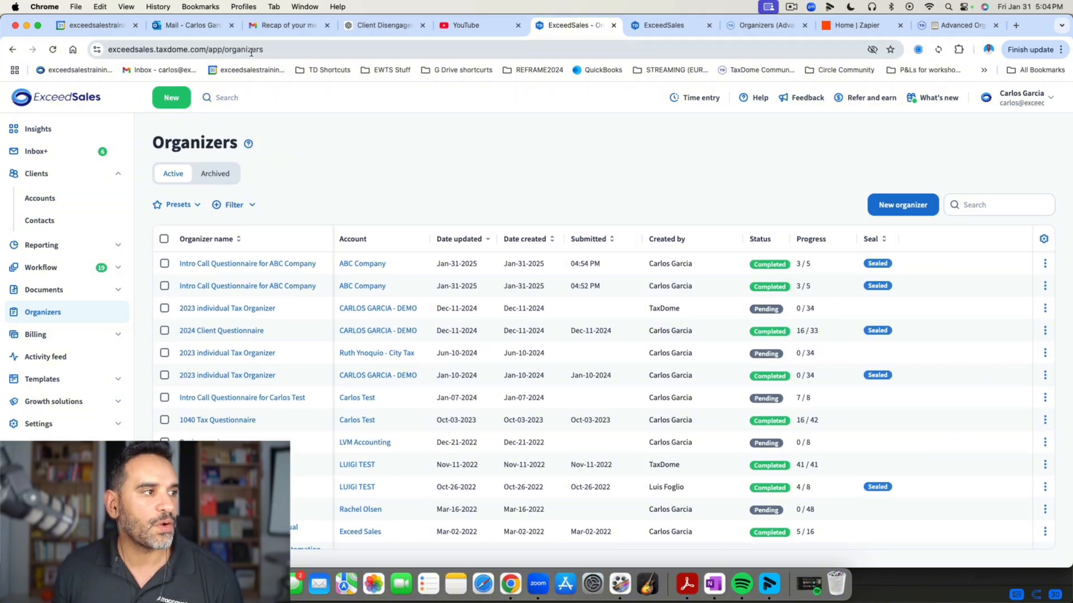
pyautogui.click(233, 99)
pyautogui.click(241, 145)
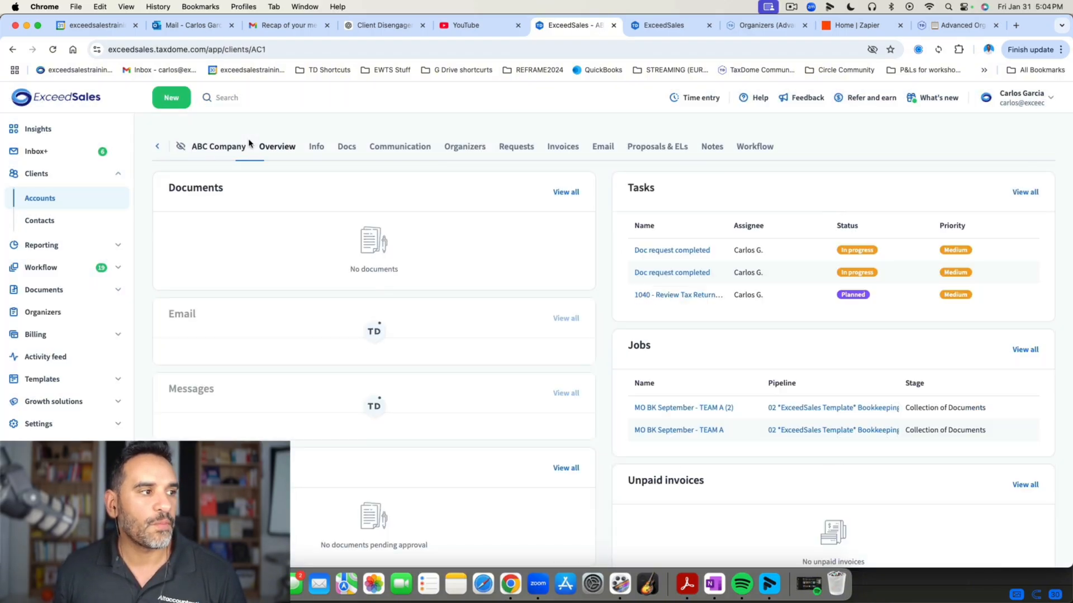
pyautogui.click(316, 148)
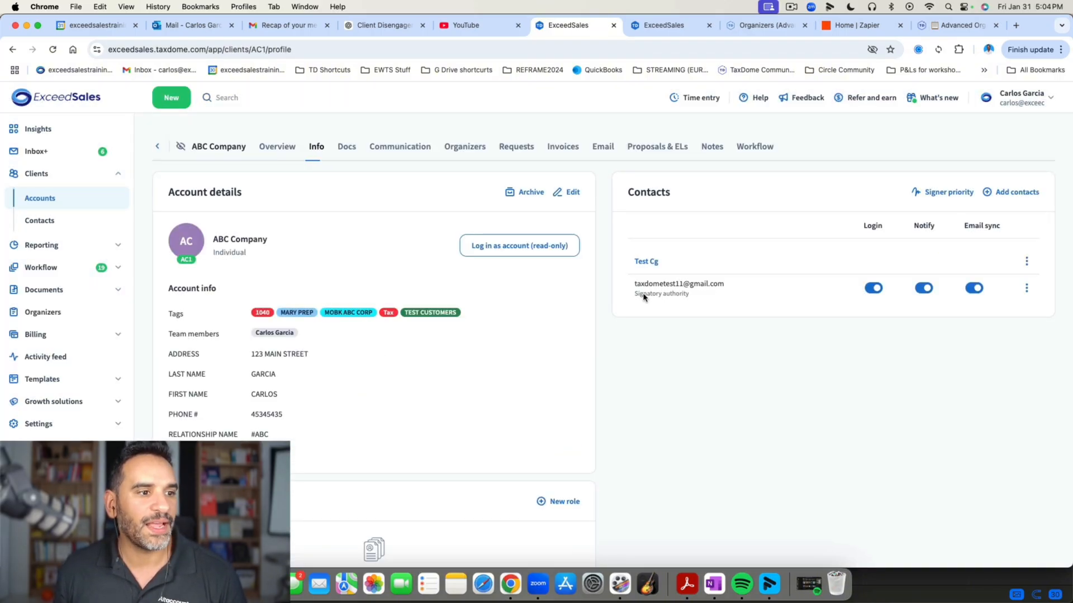
pyautogui.click(652, 263)
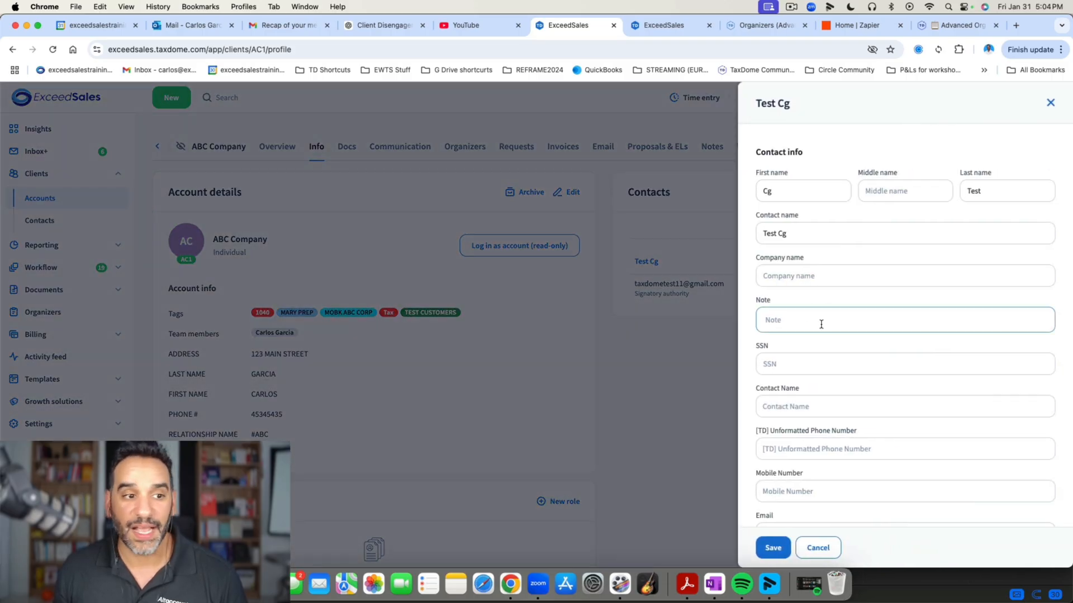
# Examine the linked contact's contact name and DOB fields, then close the contact details without saving.
pyautogui.scroll(-5, 897, 274)
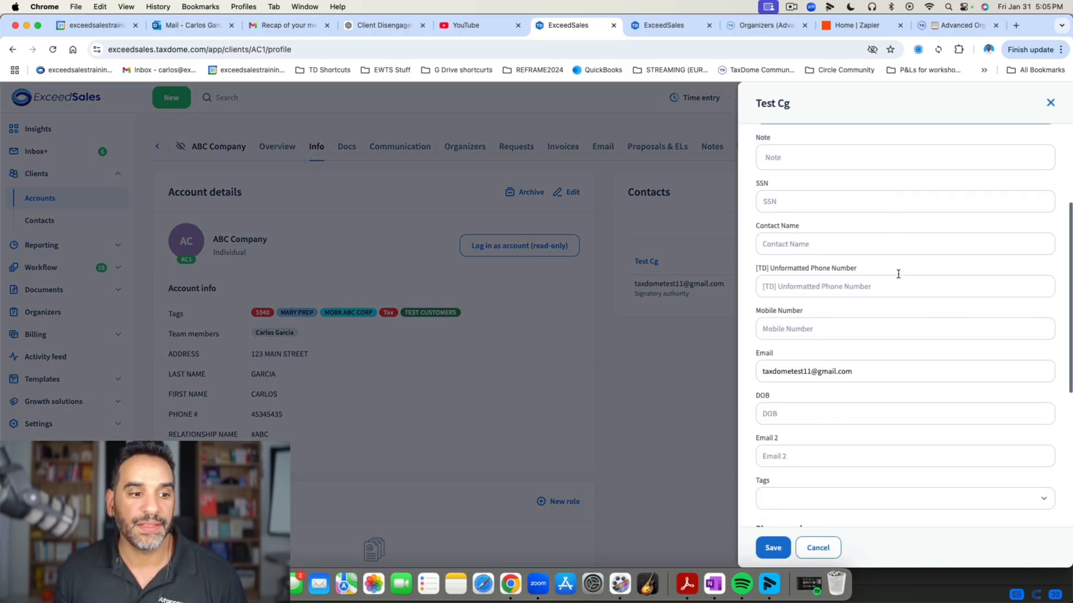
pyautogui.scroll(3, 898, 277)
pyautogui.click(816, 363)
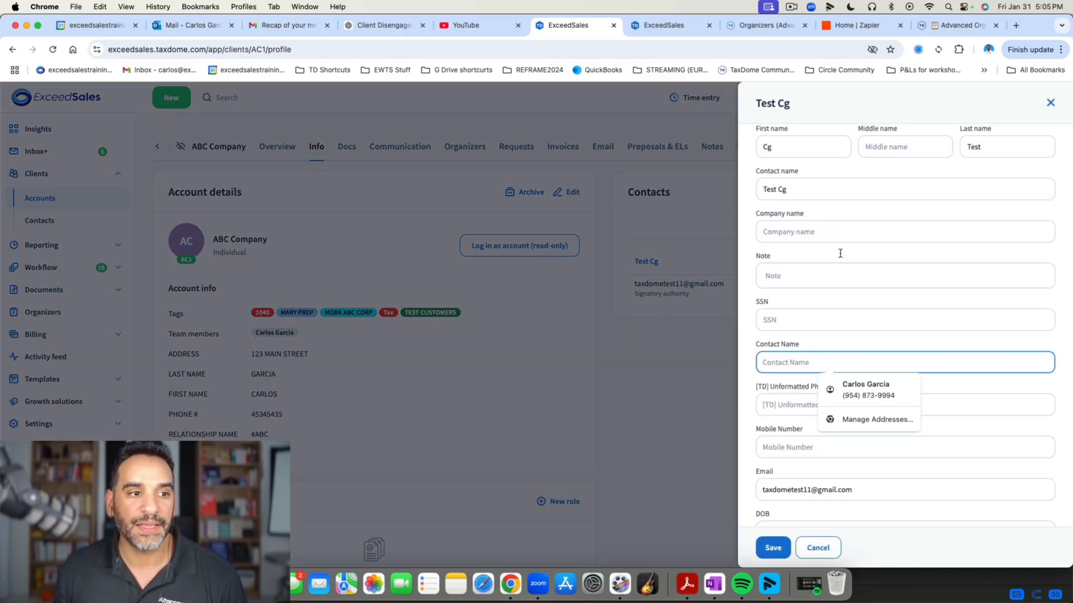
pyautogui.tripleClick(831, 189)
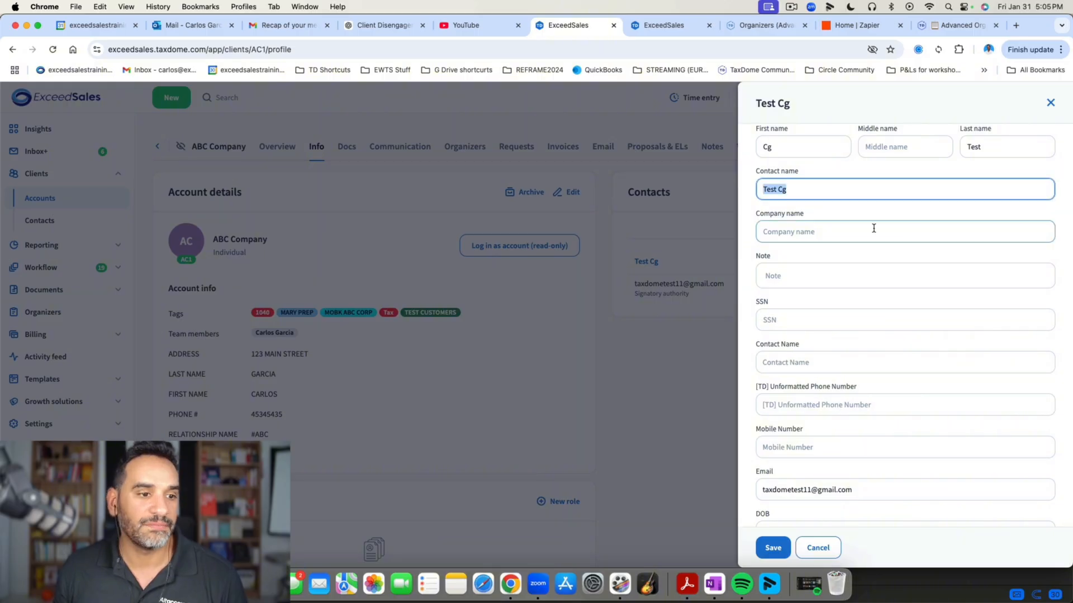
pyautogui.scroll(-8, 874, 228)
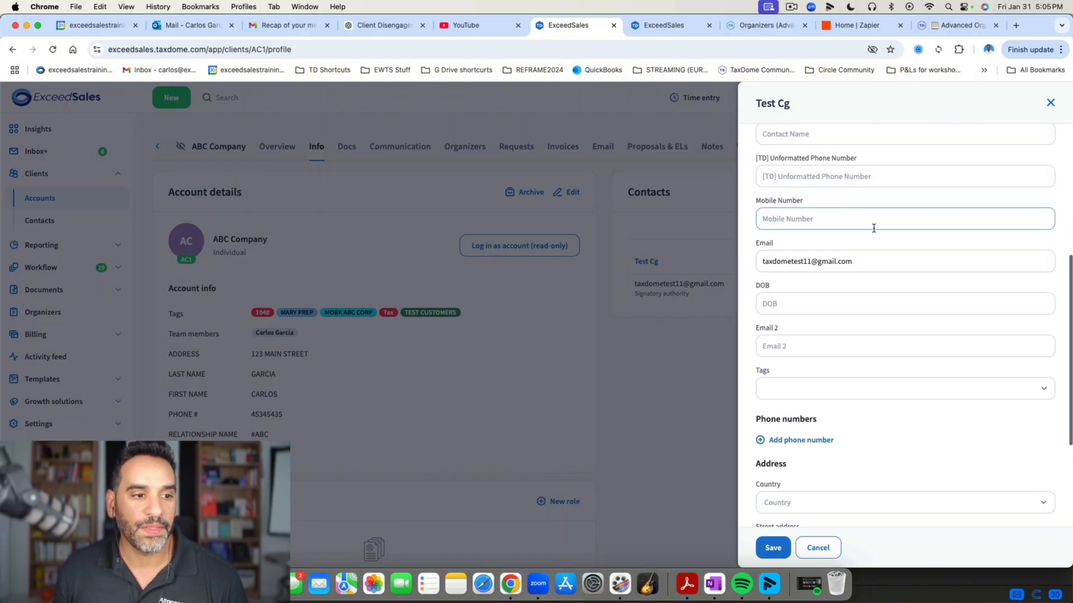
pyautogui.click(799, 288)
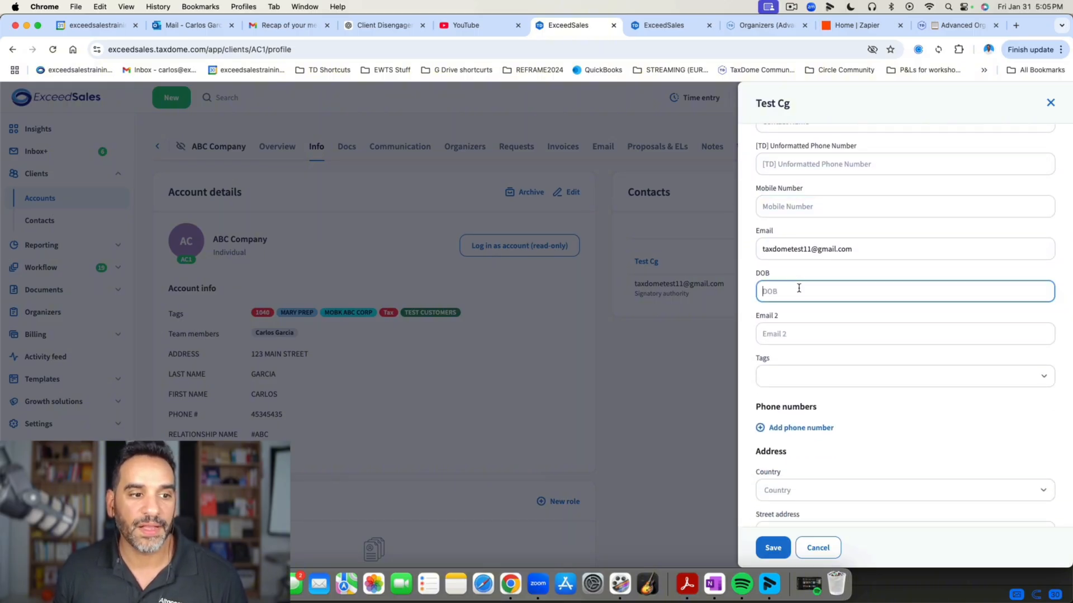
pyautogui.click(721, 480)
pyautogui.click(449, 351)
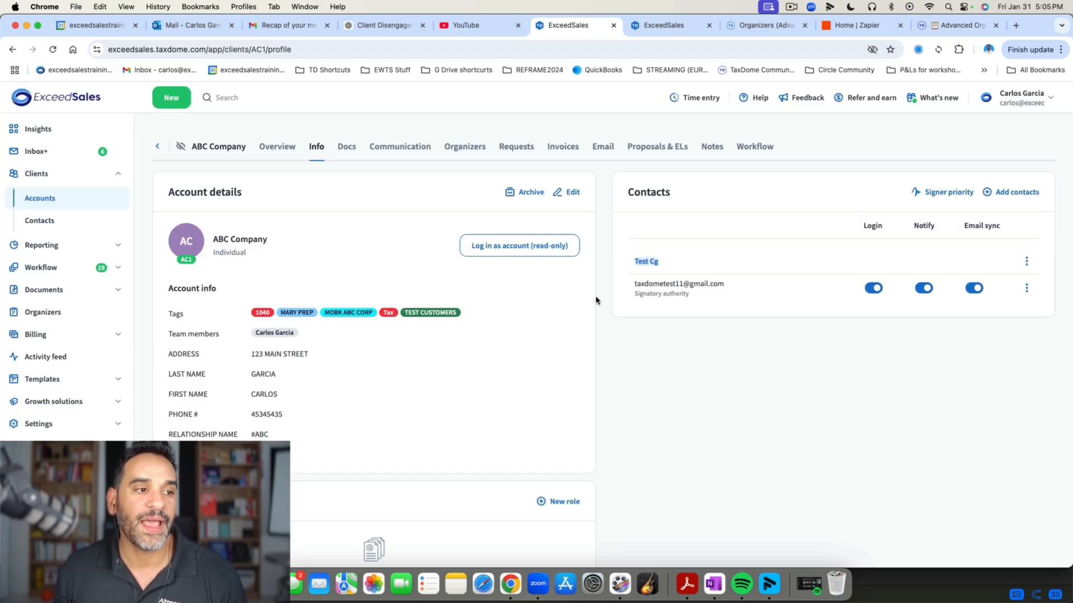
# Open ABC Company's submitted Basic organizer and bring up the Sync to CRM settings for its answers.
pyautogui.click(469, 152)
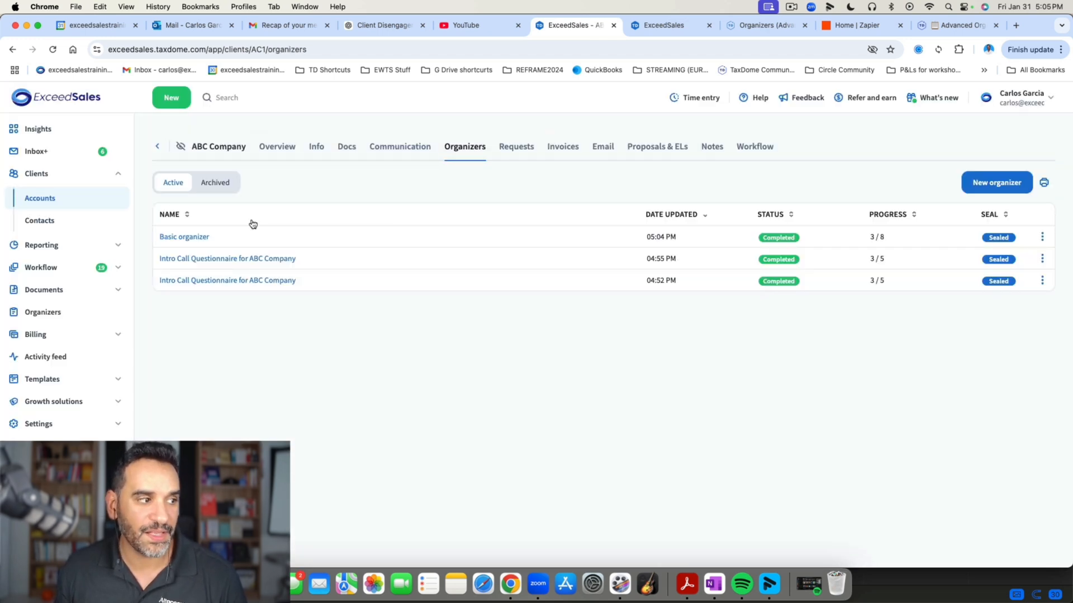
pyautogui.click(197, 237)
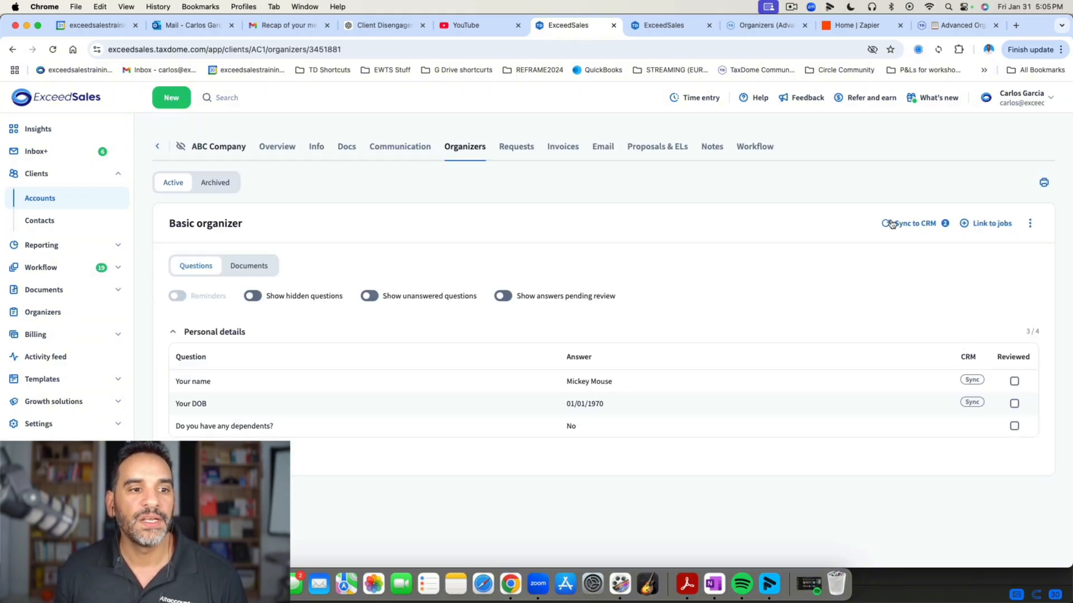
pyautogui.click(925, 225)
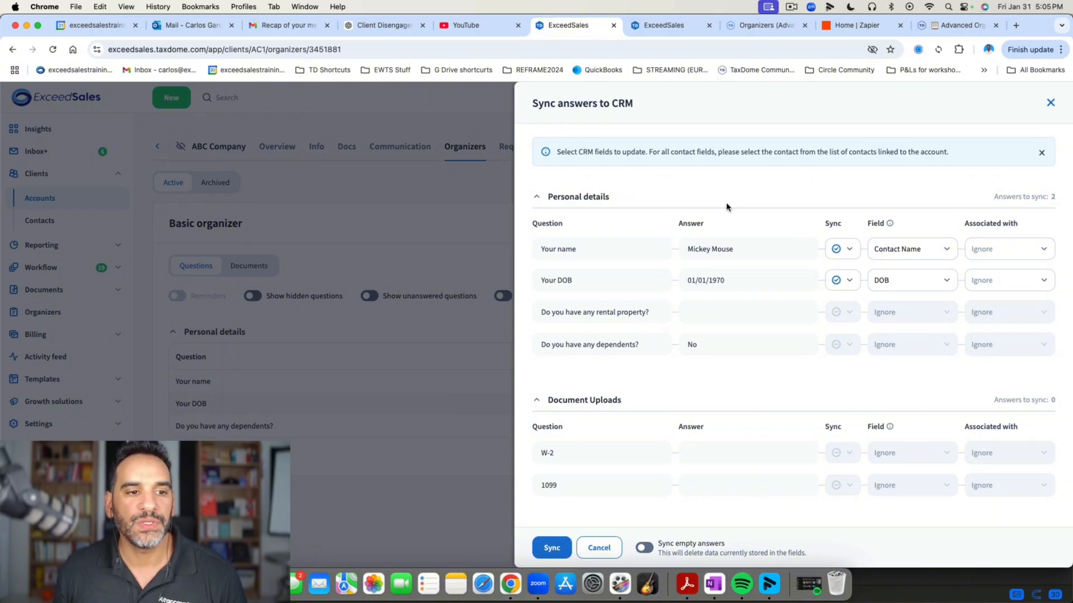
# Associate the "Your name" and "Your DOB" answers with the account's linked contact and confirm syncing them to the CRM.
pyautogui.click(1014, 249)
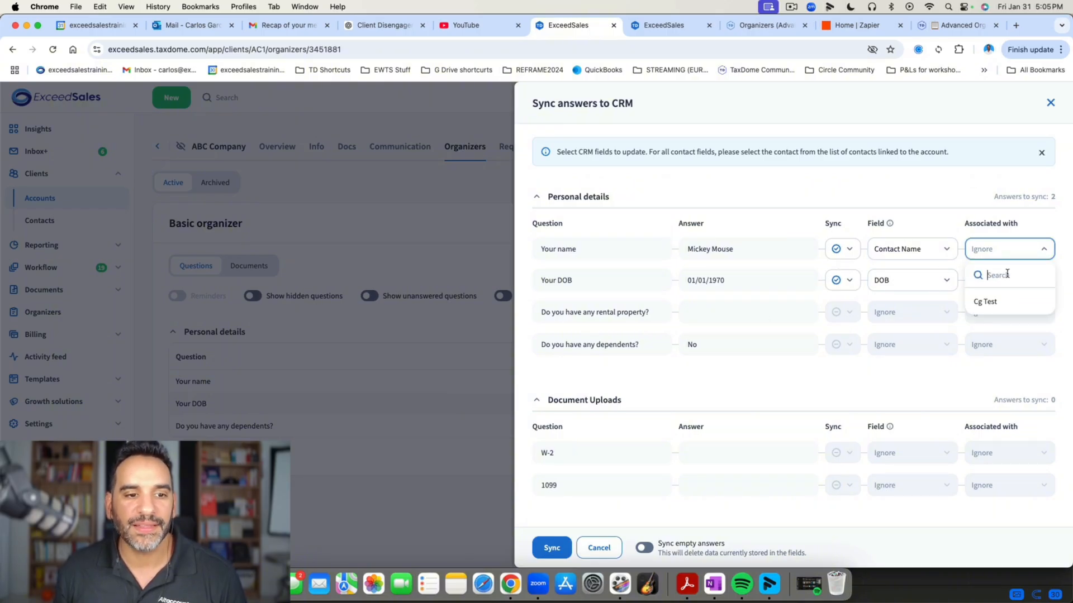
pyautogui.click(990, 302)
pyautogui.click(976, 267)
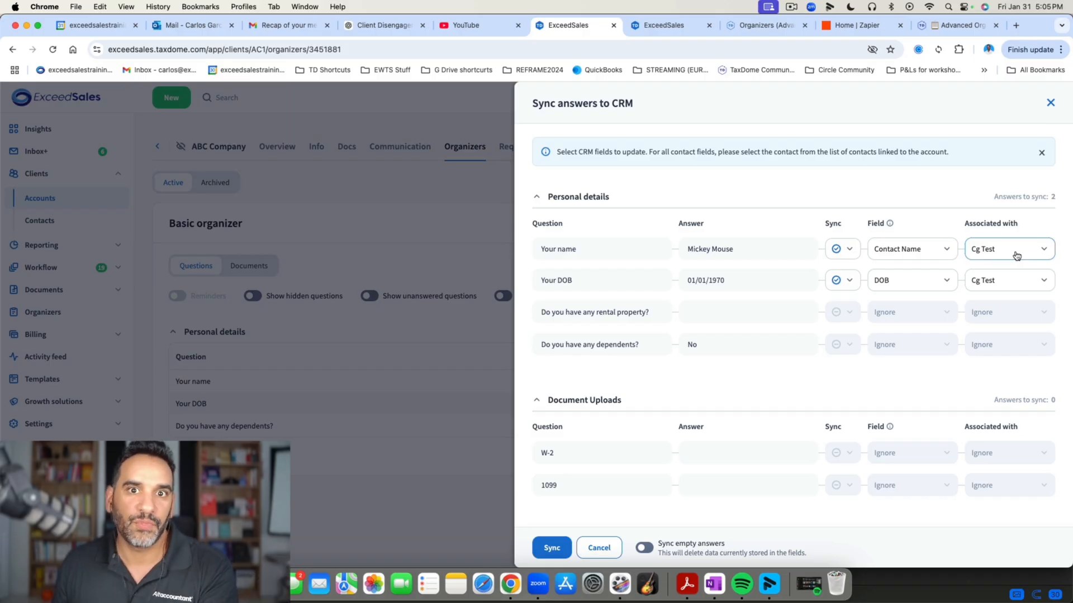
pyautogui.click(559, 548)
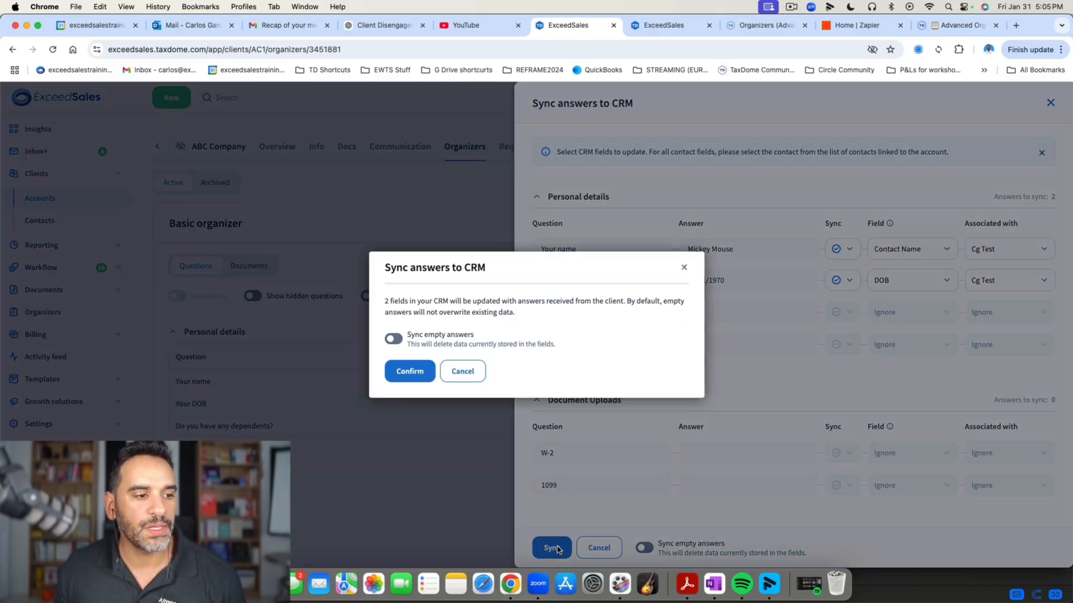
pyautogui.click(422, 373)
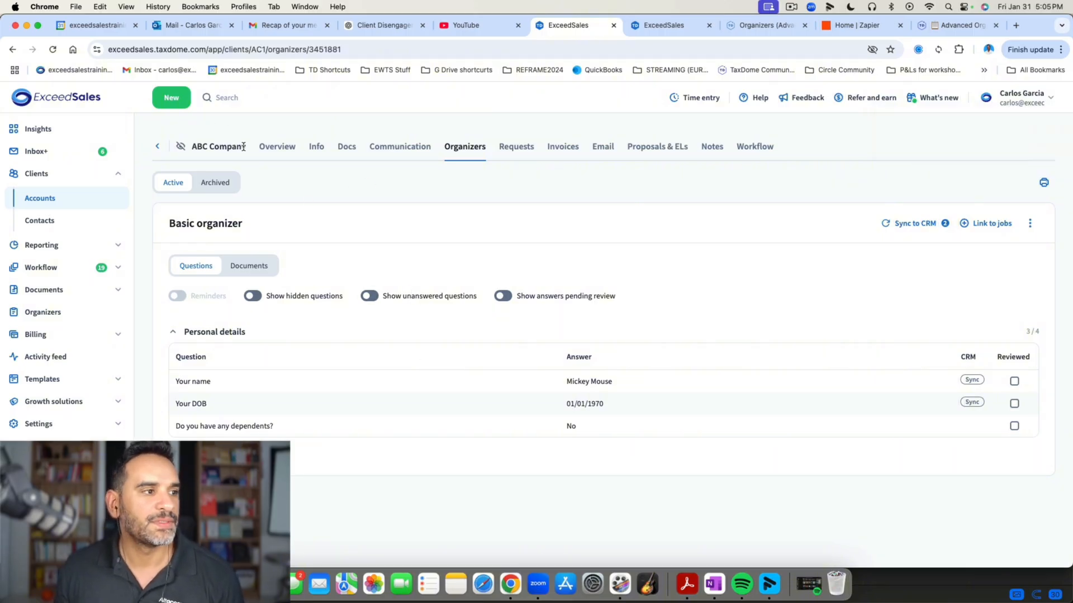
pyautogui.click(316, 146)
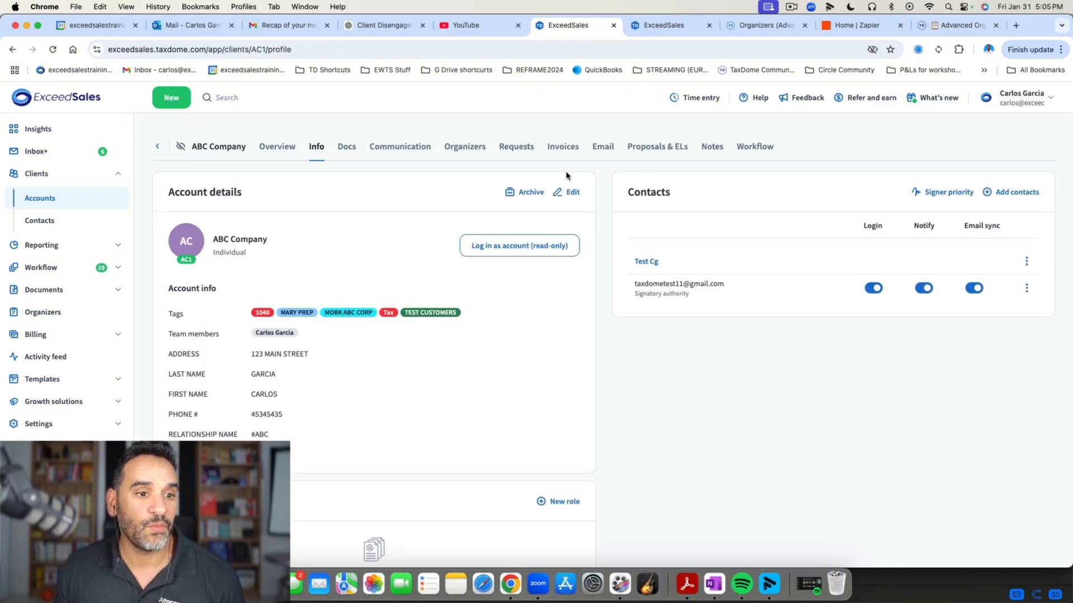
pyautogui.click(53, 49)
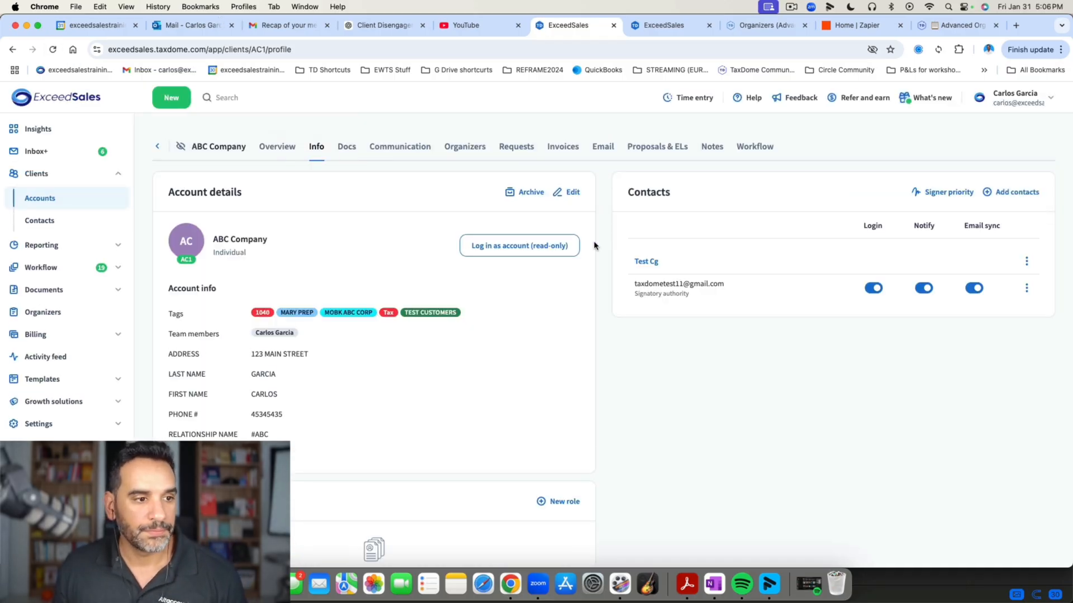
pyautogui.click(650, 262)
# Check the linked contact's Contact Name and DOB fields for the values synced from the organizer.
pyautogui.scroll(-3, 950, 313)
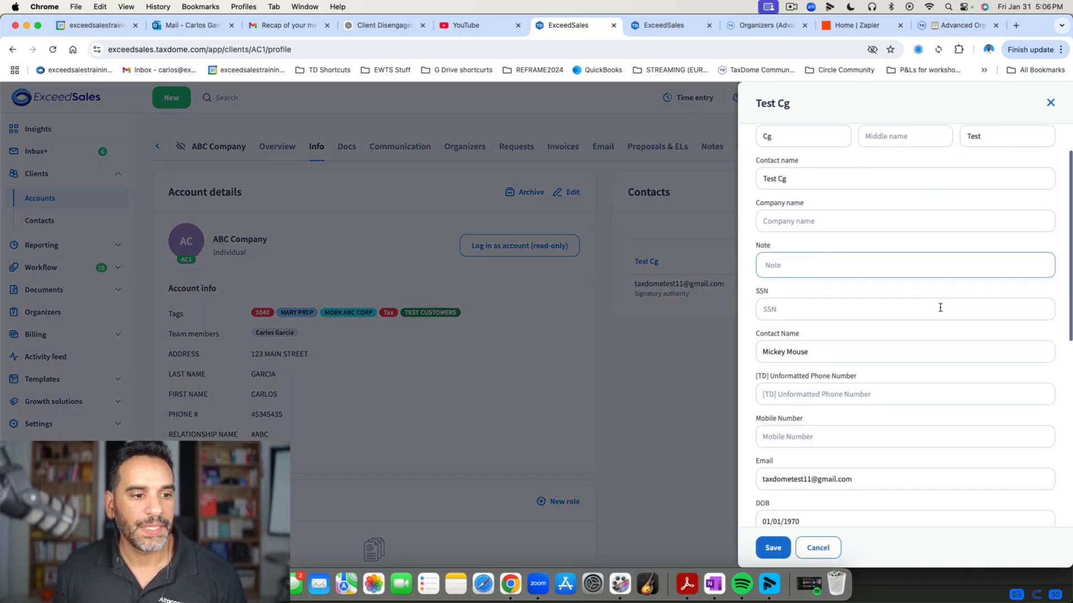
pyautogui.moveTo(843, 300); pyautogui.dragTo(755, 300)
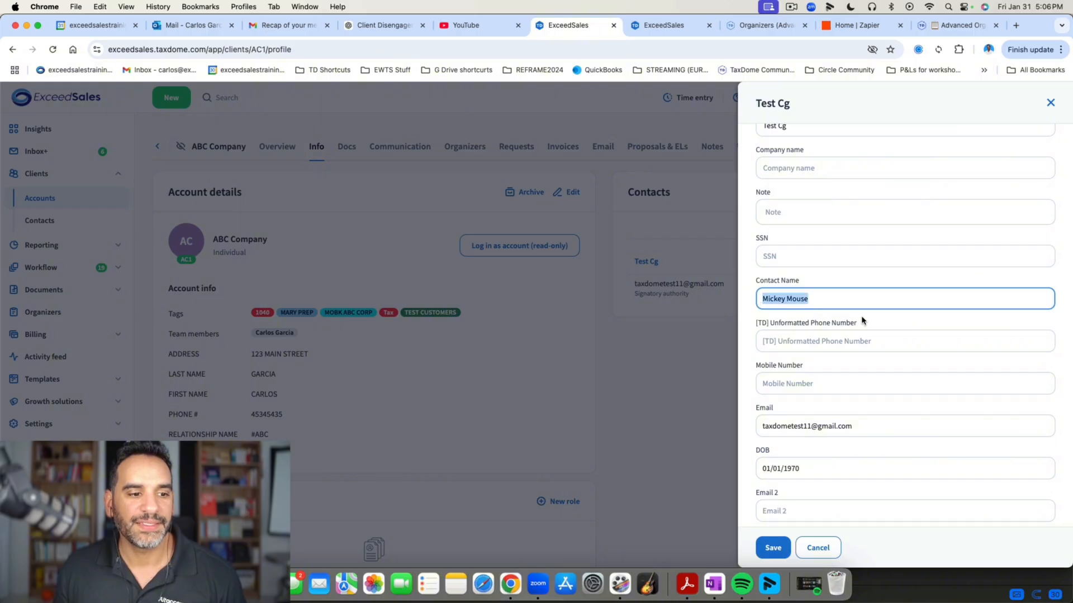
pyautogui.scroll(-3, 863, 320)
pyautogui.moveTo(808, 396); pyautogui.dragTo(768, 399)
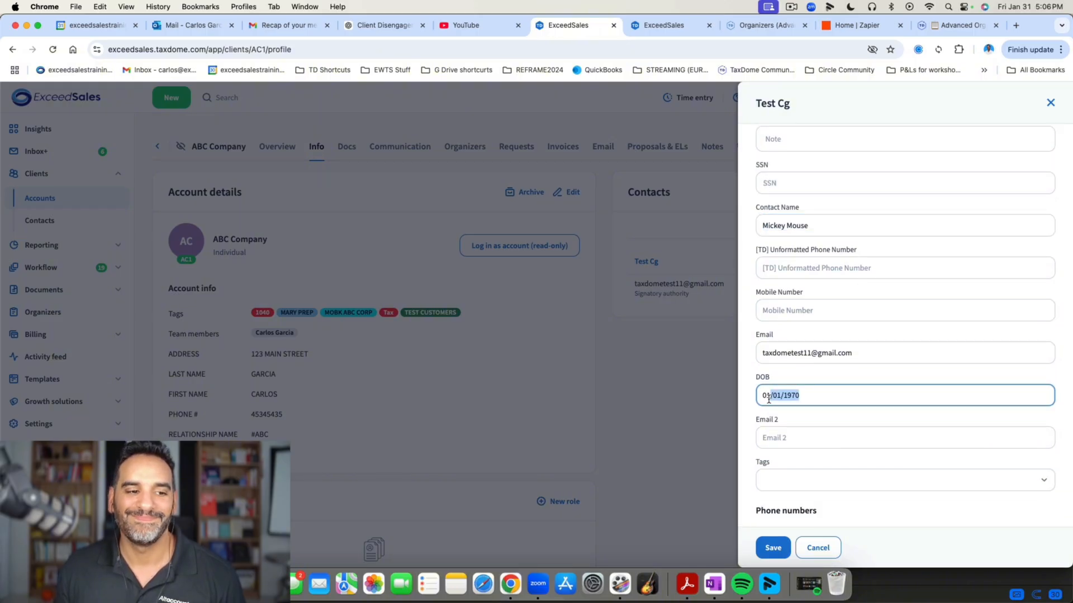
pyautogui.click(787, 396)
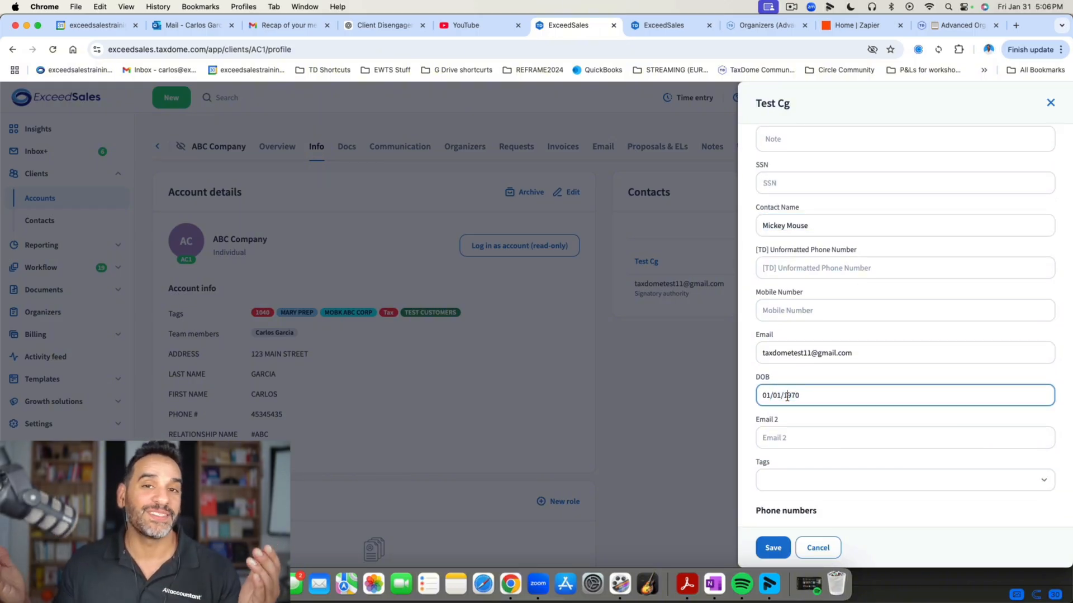